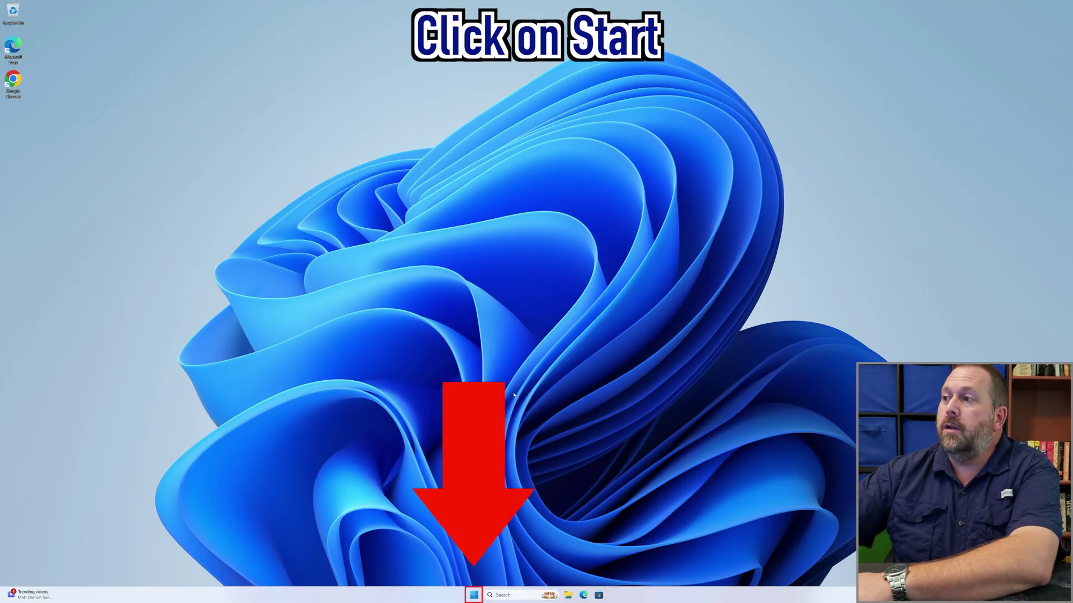
Search Windows for "print management" to check whether the tool is available.
{"action": "left_click", "coordinate": [473, 595]}
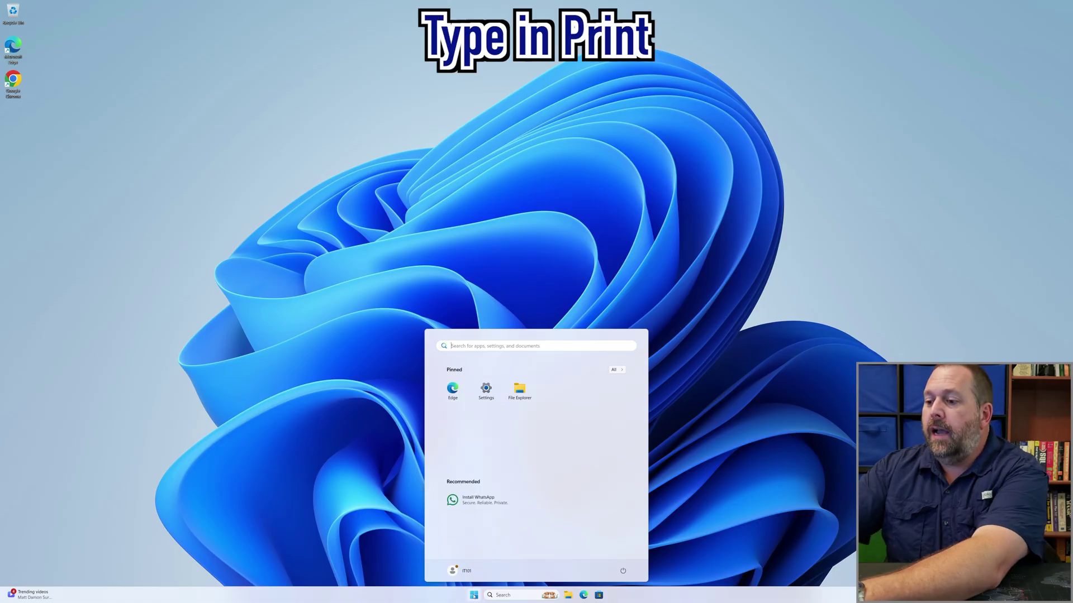
{"action": "type", "text": "print"}
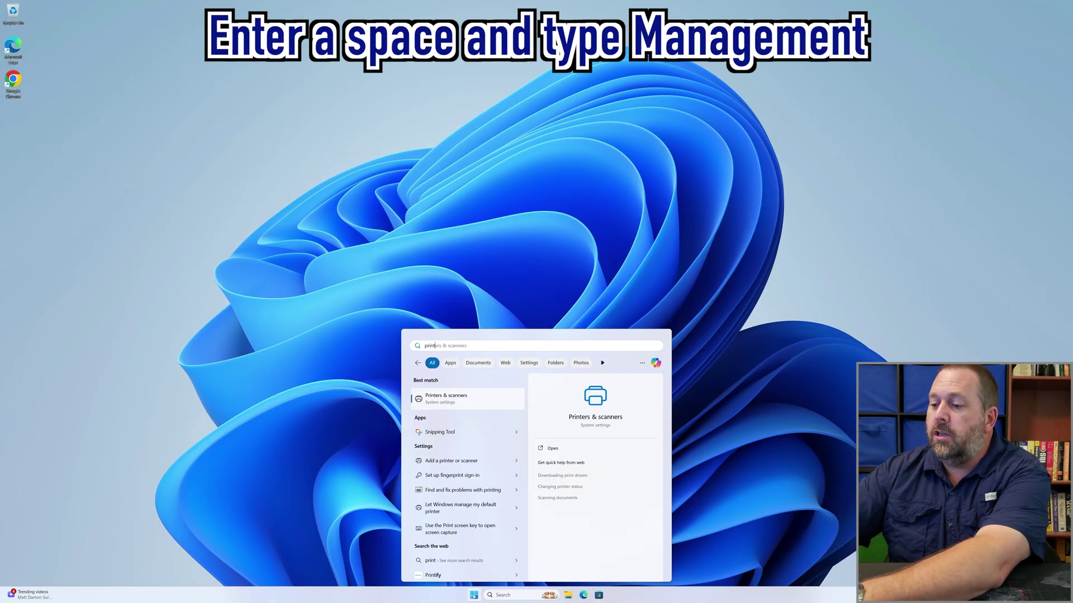
{"action": "type", "text": "managemen"}
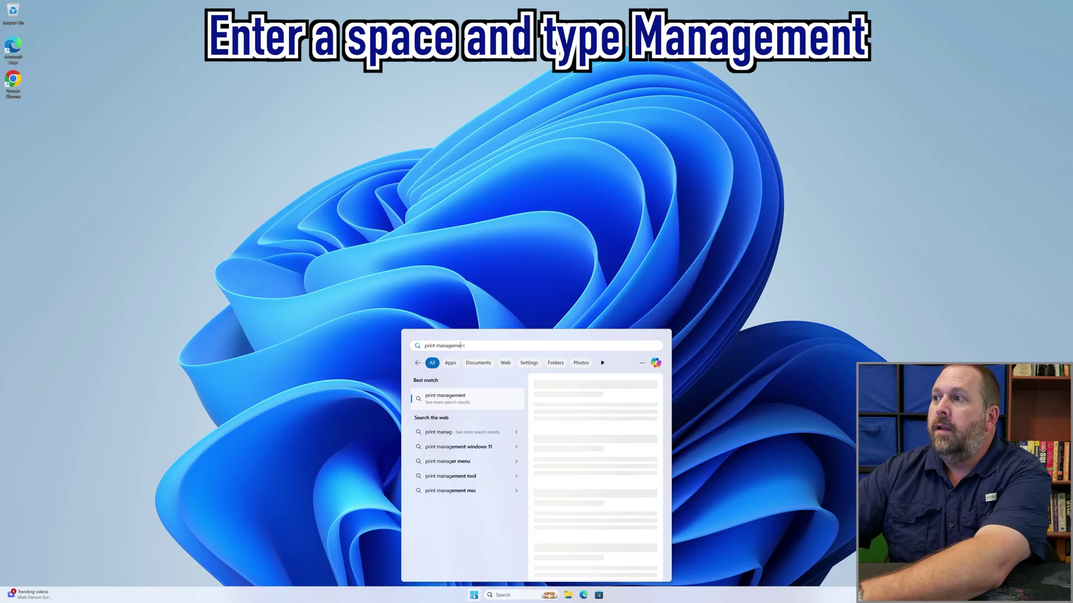
{"action": "type", "text": "t"}
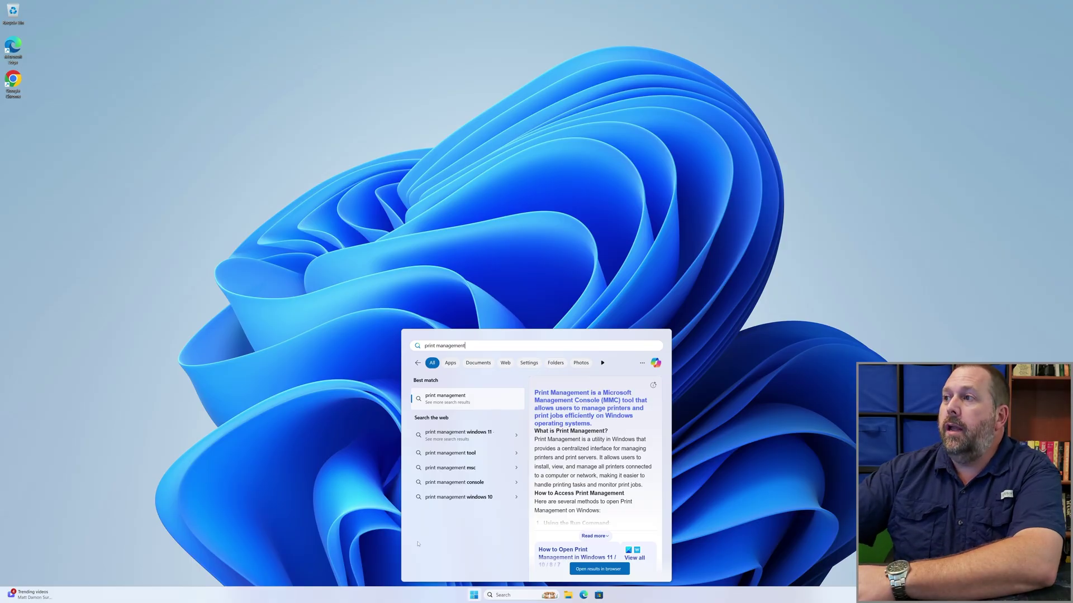
Replace the Windows search text with "optional features" and open the Optional features system settings.
{"action": "left_click_drag", "start_coordinate": [466, 346], "coordinate": [409, 347]}
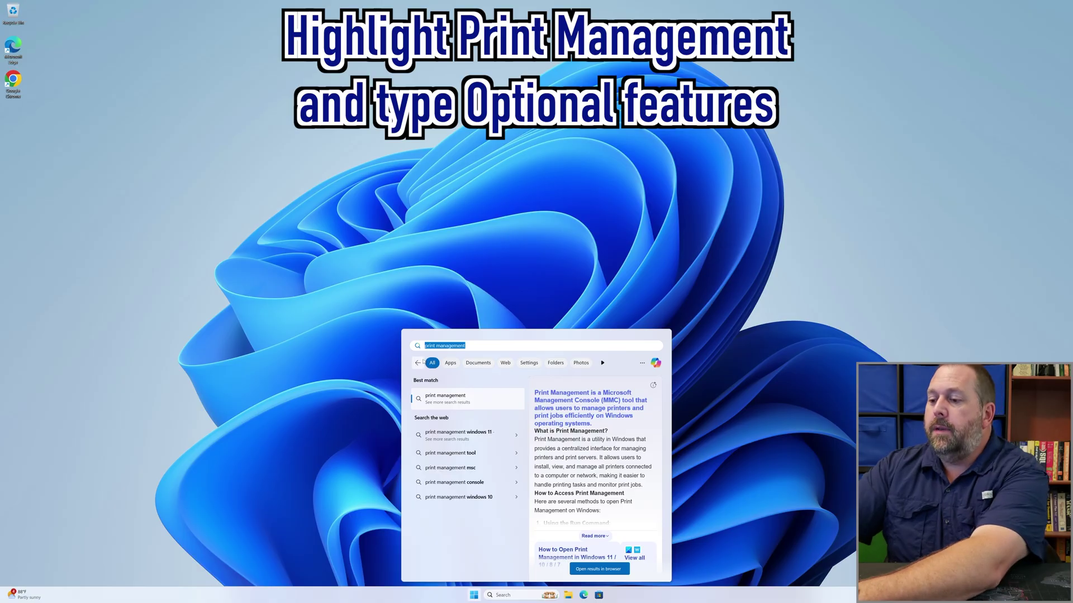
{"action": "type", "text": "optional features"}
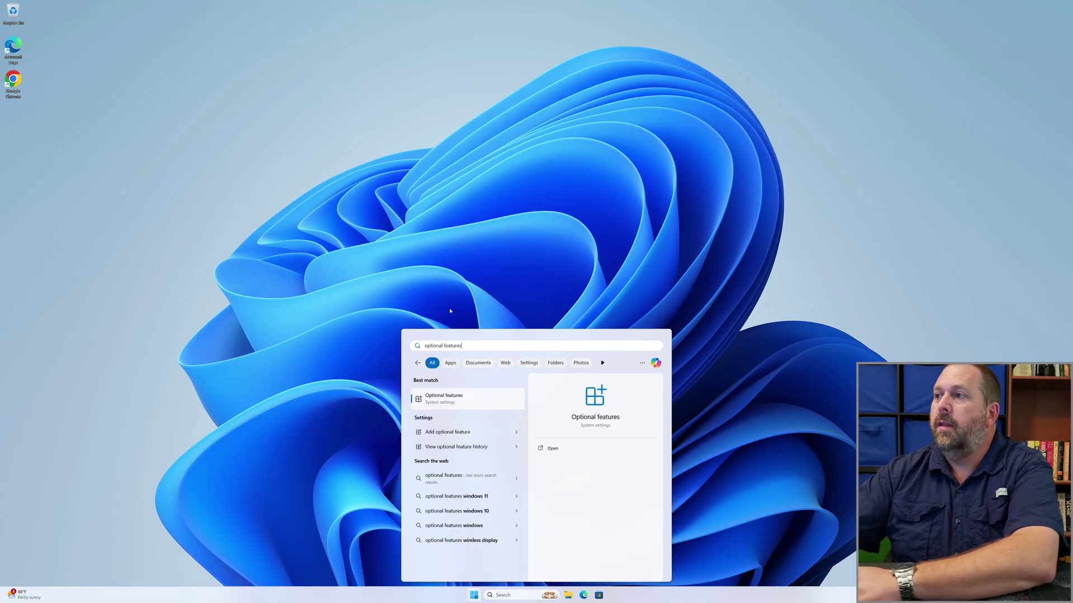
{"action": "left_click", "coordinate": [448, 402]}
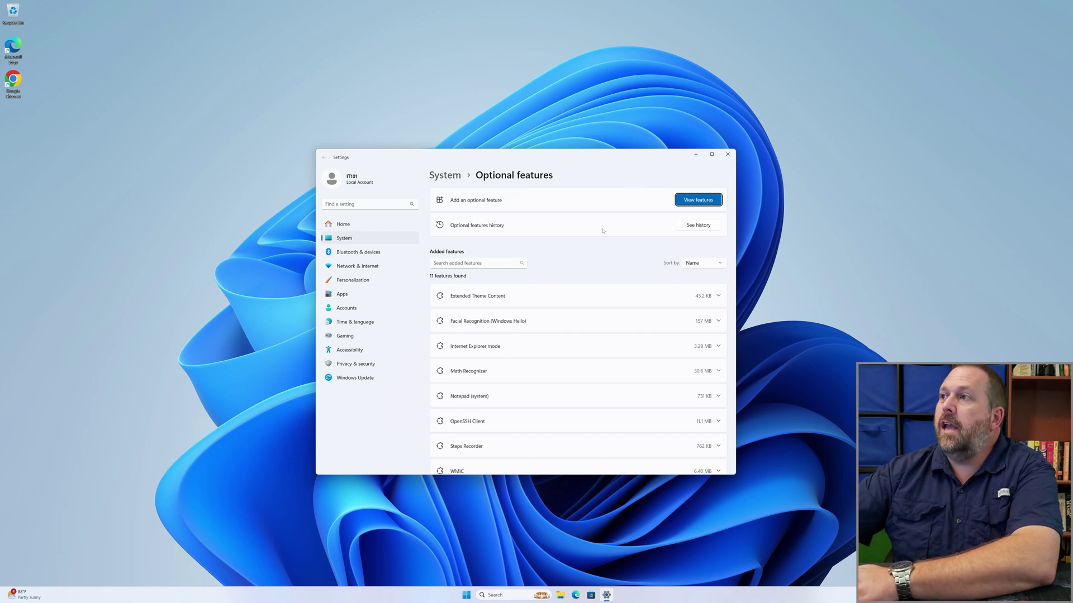
Search the added features for "print", and clear the search after checking for Print Management.
{"action": "left_click", "coordinate": [477, 263]}
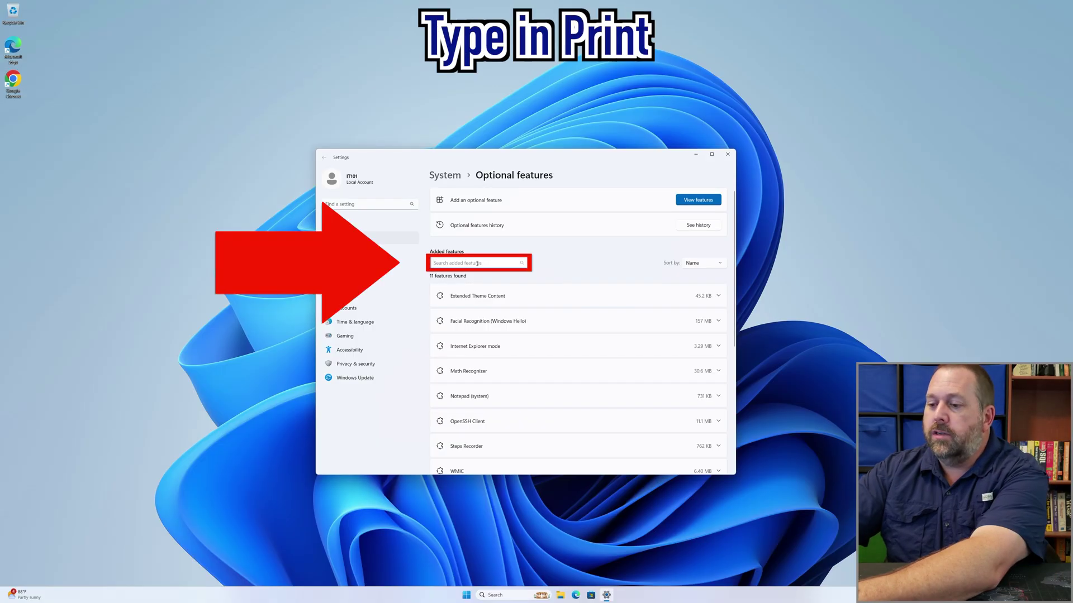
{"action": "type", "text": "print"}
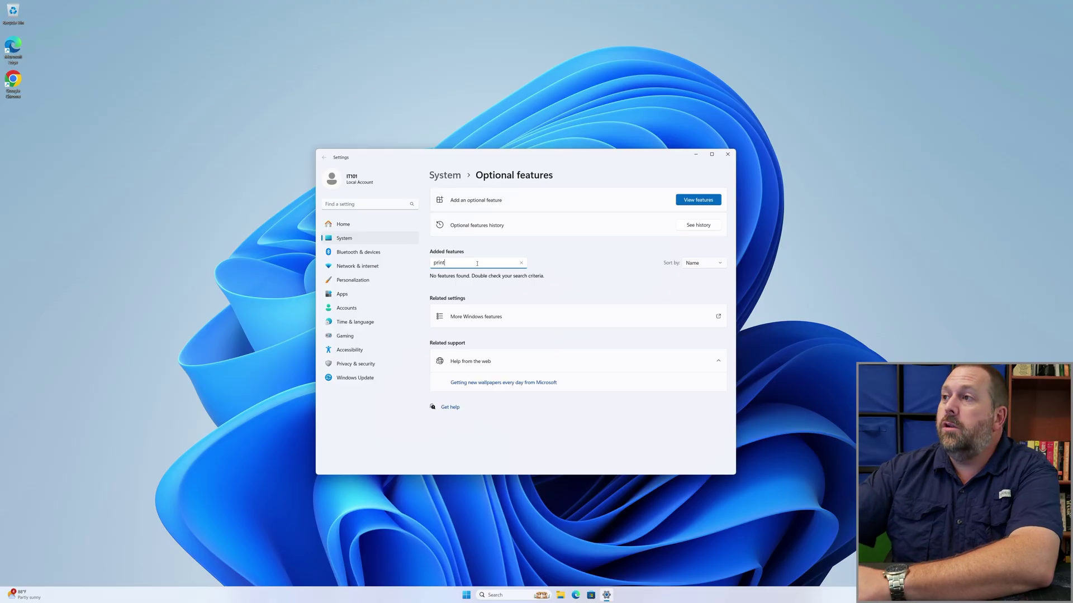
{"action": "left_click", "coordinate": [520, 263]}
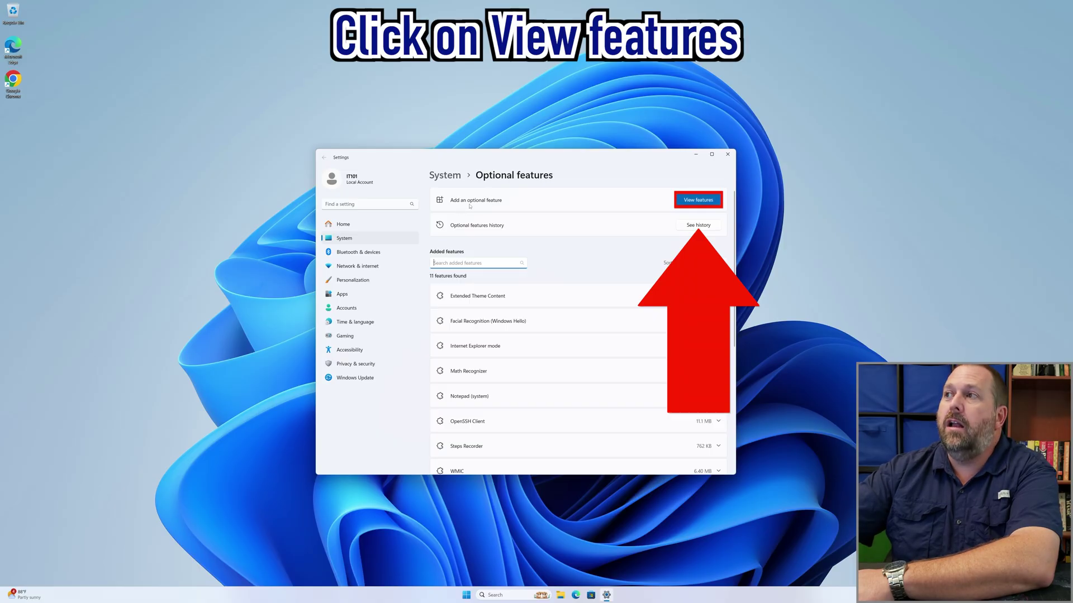
Find Print Management among the available optional features by searching for "print", add it, and locate it among the added features.
{"action": "left_click", "coordinate": [707, 202]}
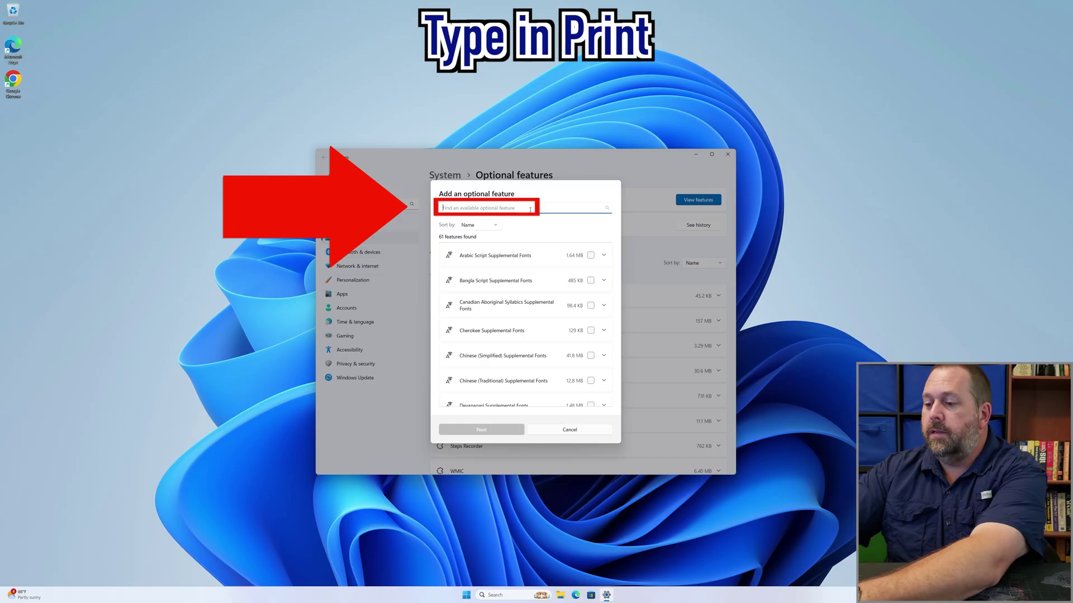
{"action": "type", "text": "print"}
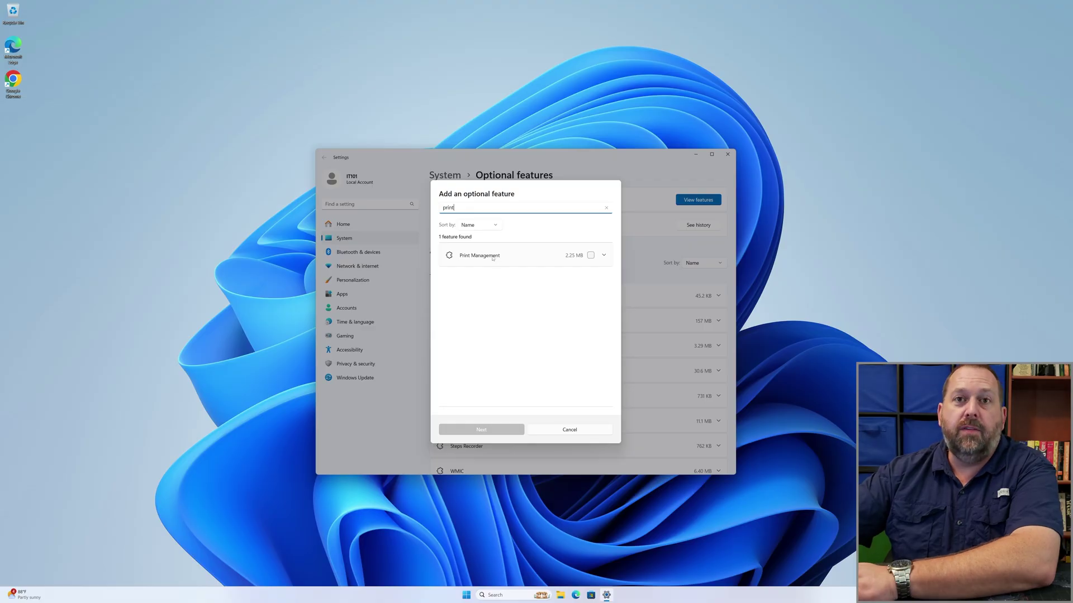
{"action": "left_click", "coordinate": [591, 255]}
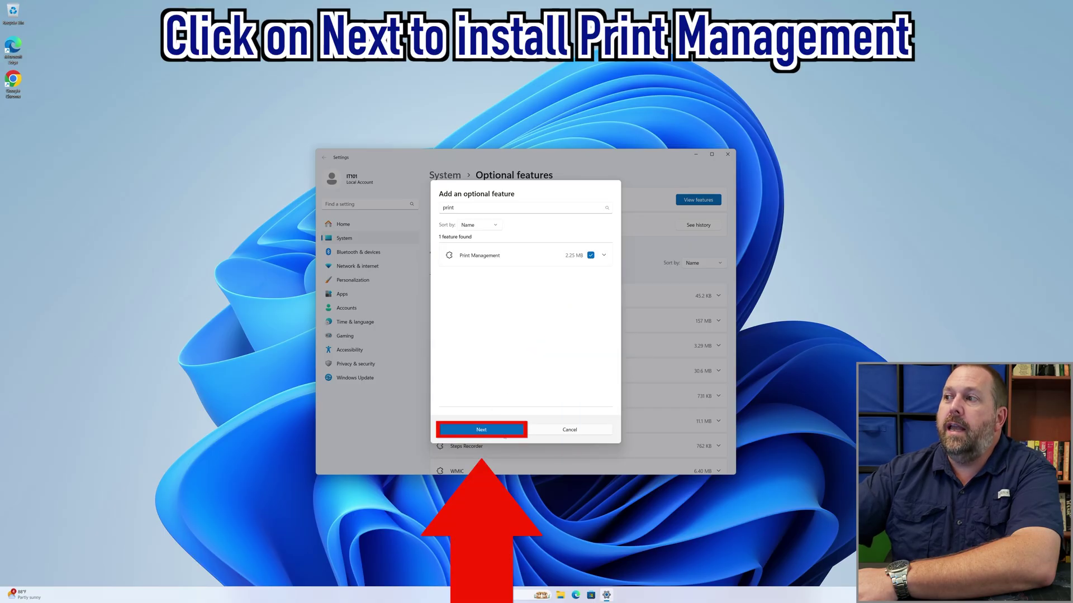
{"action": "left_click", "coordinate": [504, 434]}
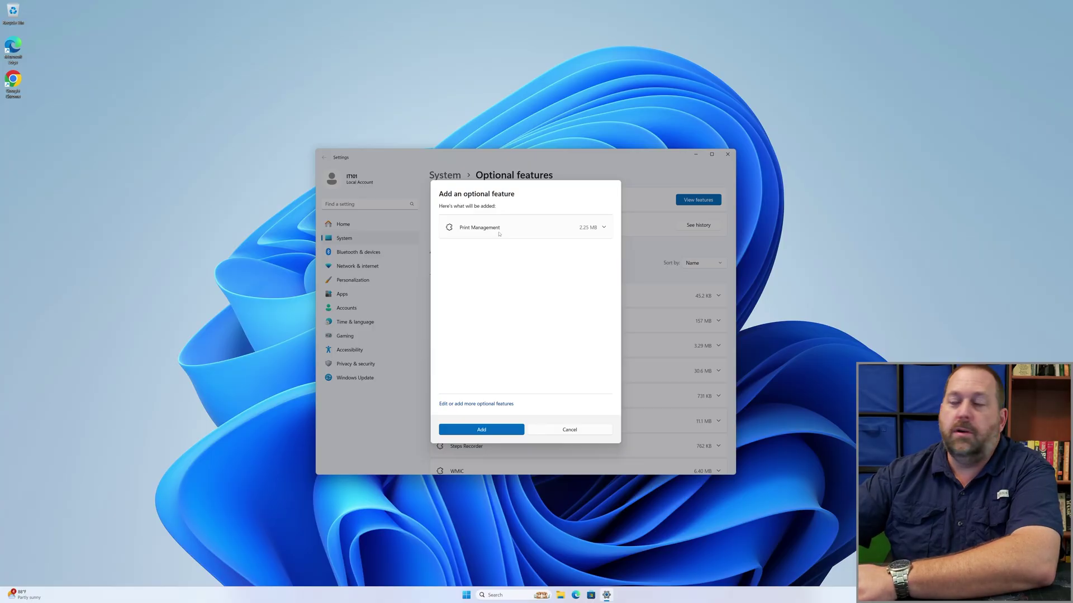
{"action": "left_click", "coordinate": [502, 431]}
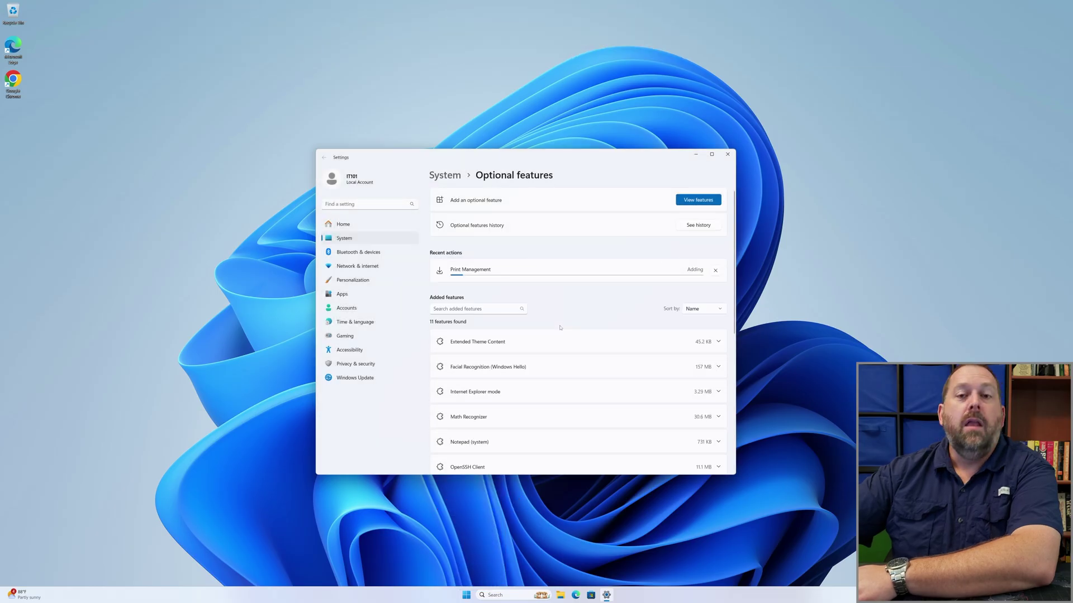
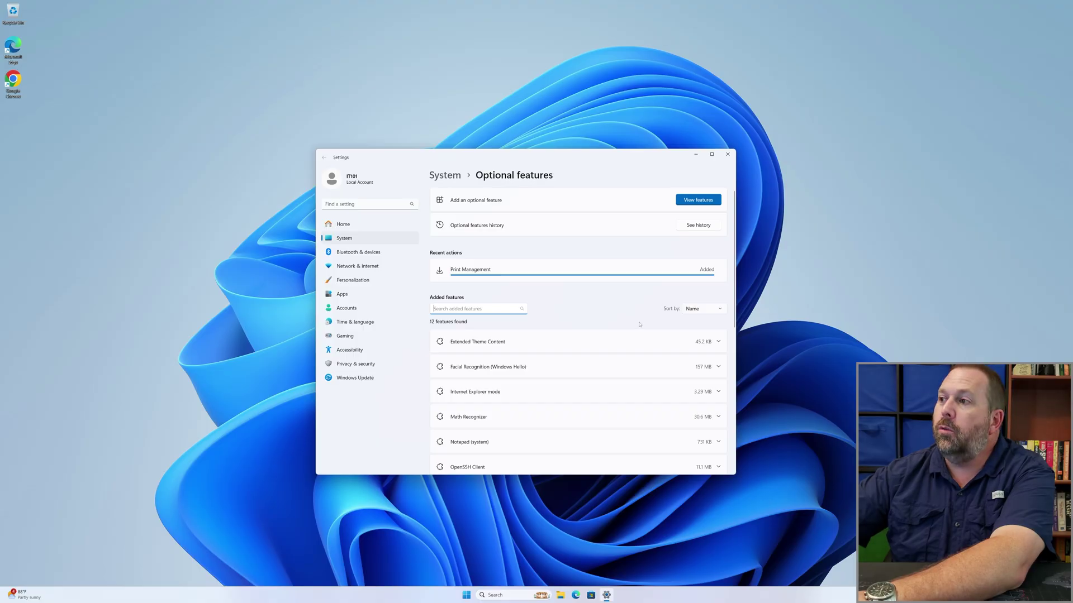
{"action": "scroll", "coordinate": [640, 323], "scroll_direction": "down", "scroll_amount": 5}
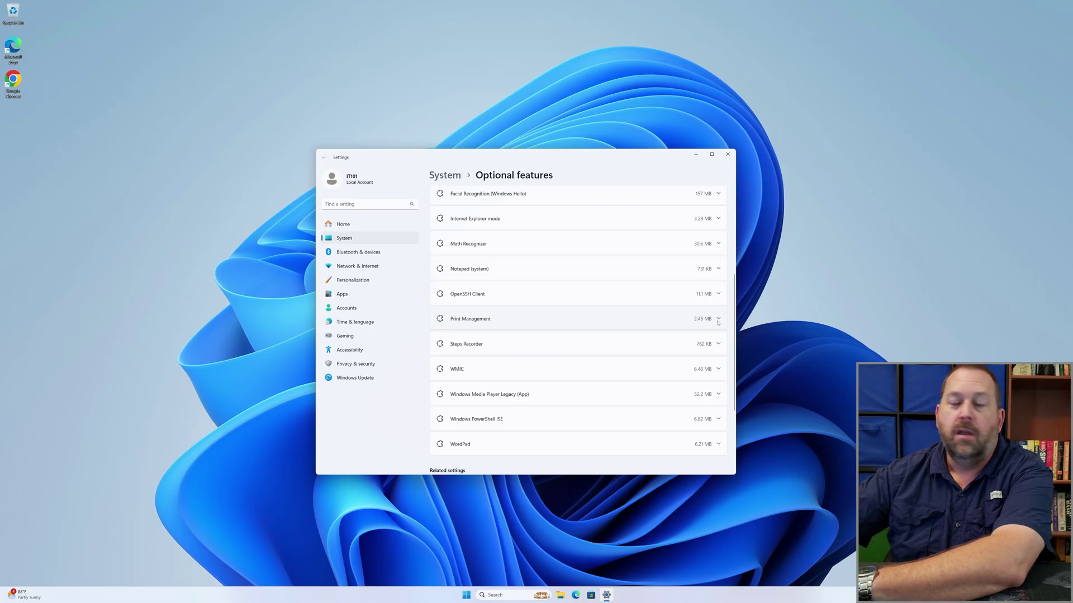
Search Windows for "print management" and open the Print Management console.
{"action": "left_click", "coordinate": [467, 597]}
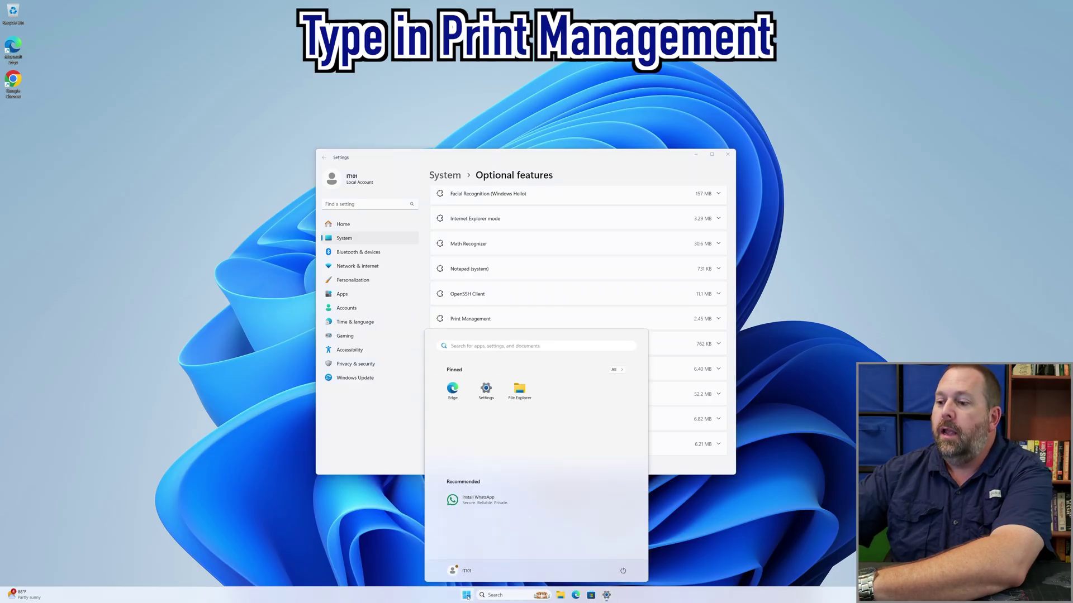
{"action": "type", "text": "prin"}
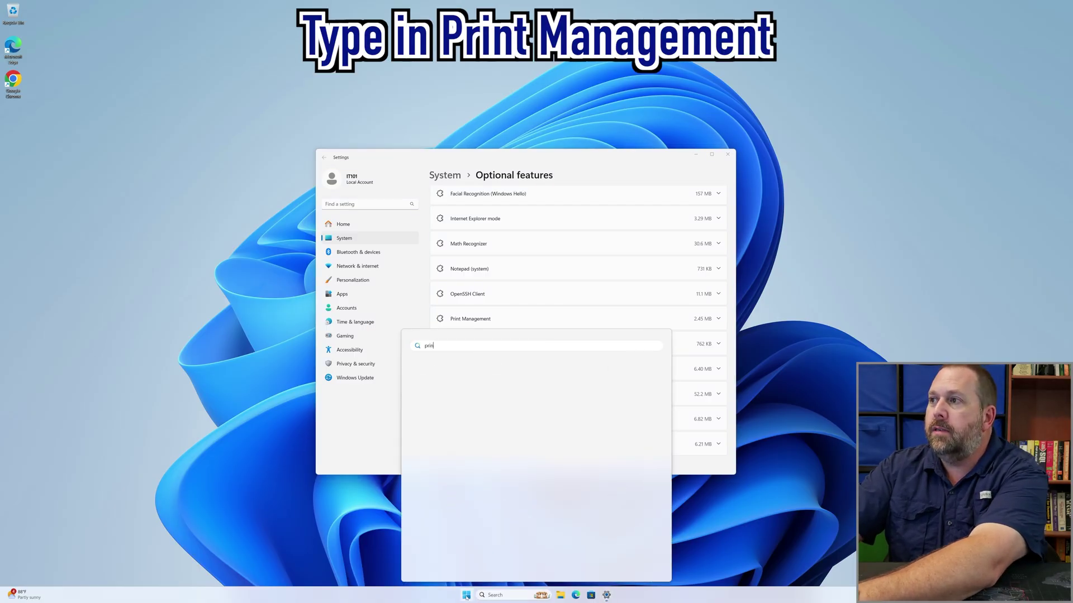
{"action": "type", "text": "t "}
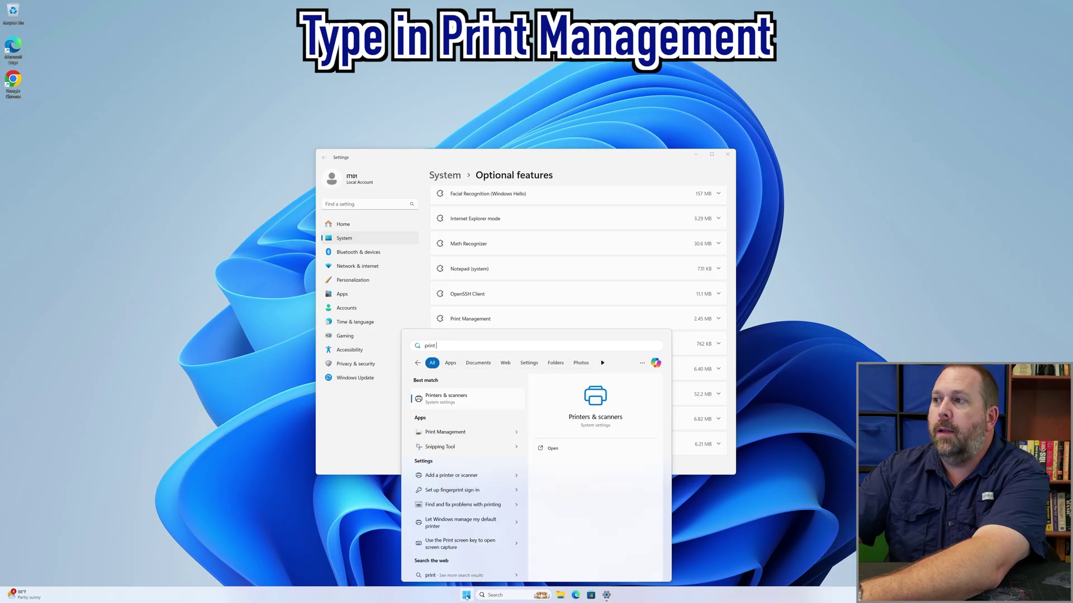
{"action": "type", "text": "manage"}
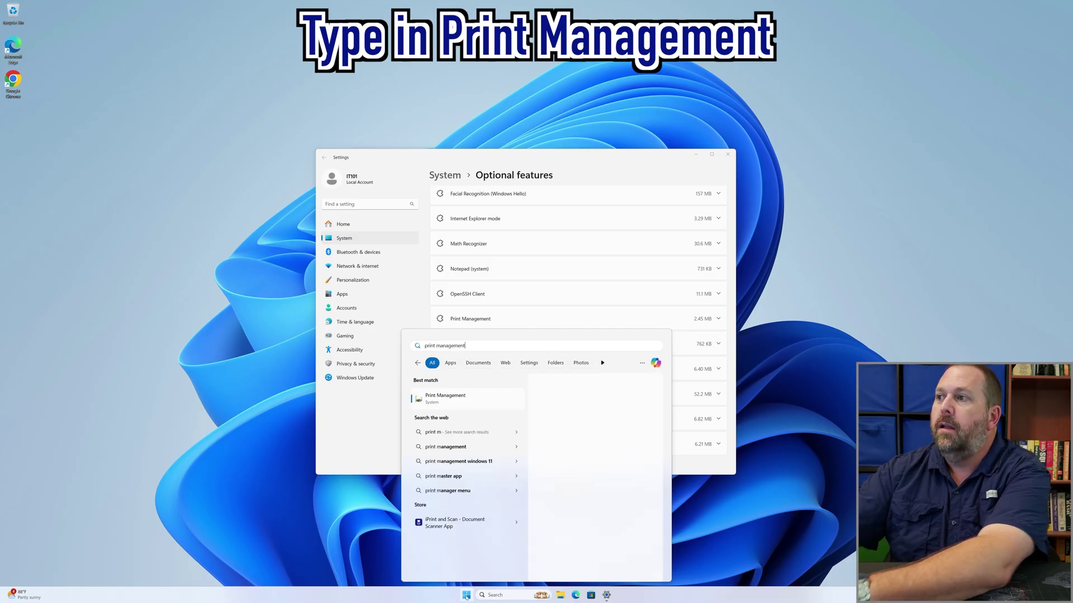
{"action": "type", "text": "ment"}
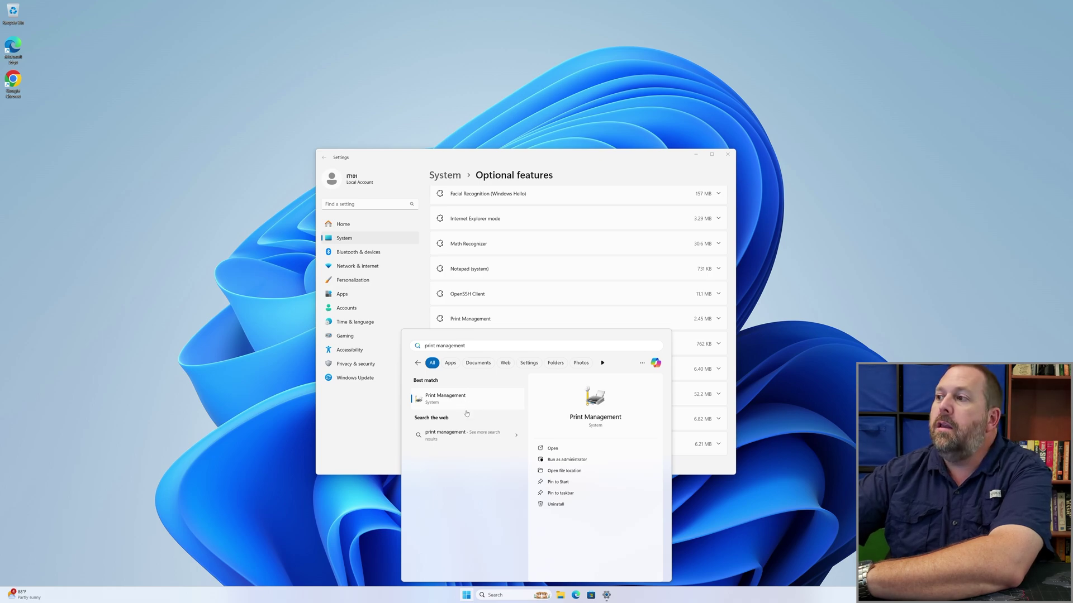
{"action": "left_click", "coordinate": [555, 449]}
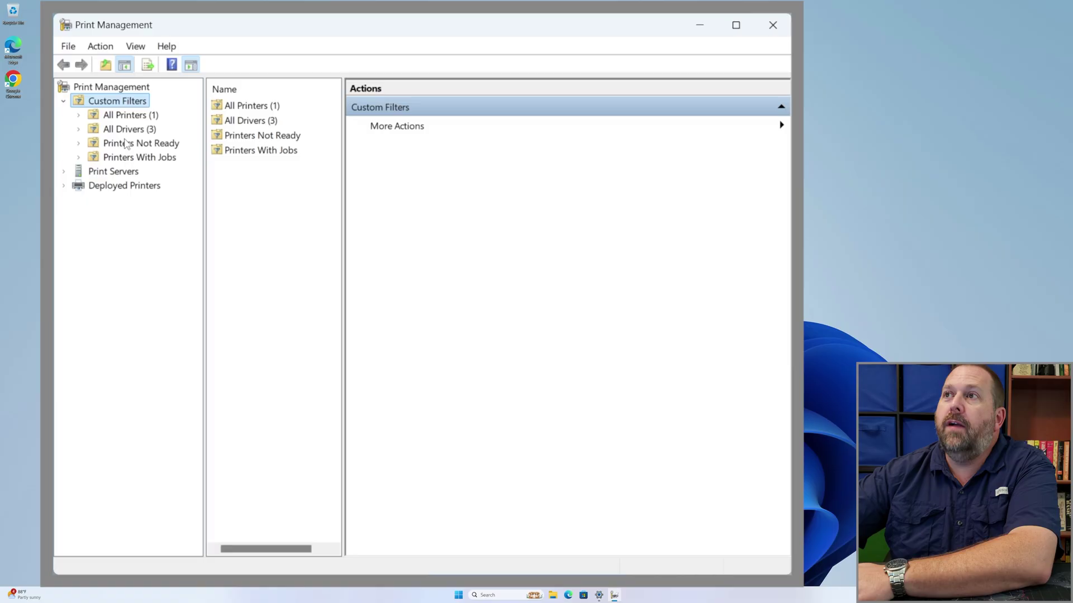
Review the All Printers and All Drivers filters, widening the driver list to show each driver's environment.
{"action": "left_click", "coordinate": [124, 115]}
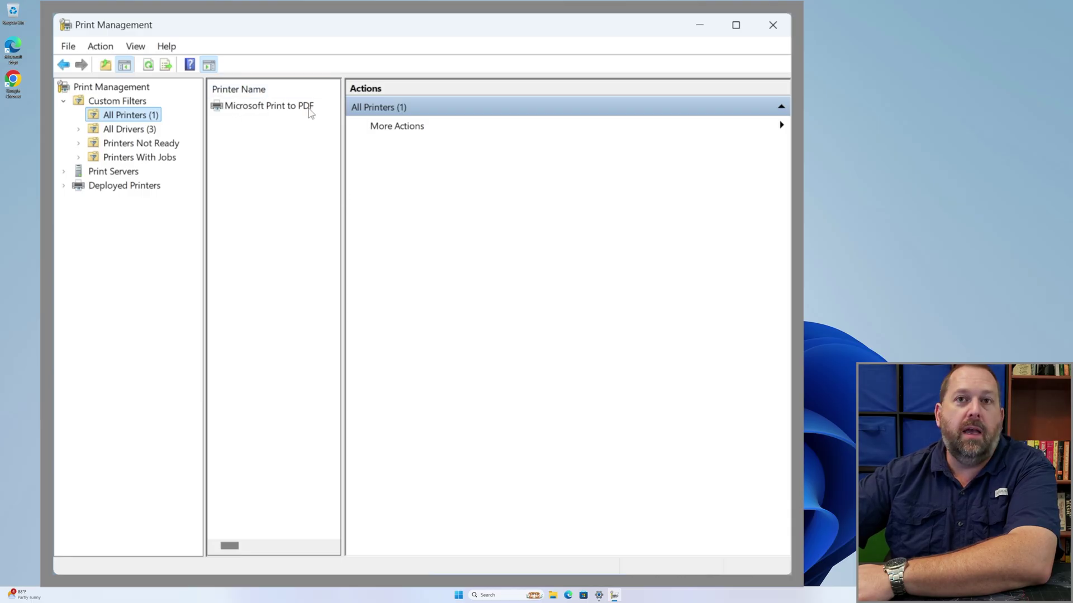
{"action": "left_click", "coordinate": [143, 134]}
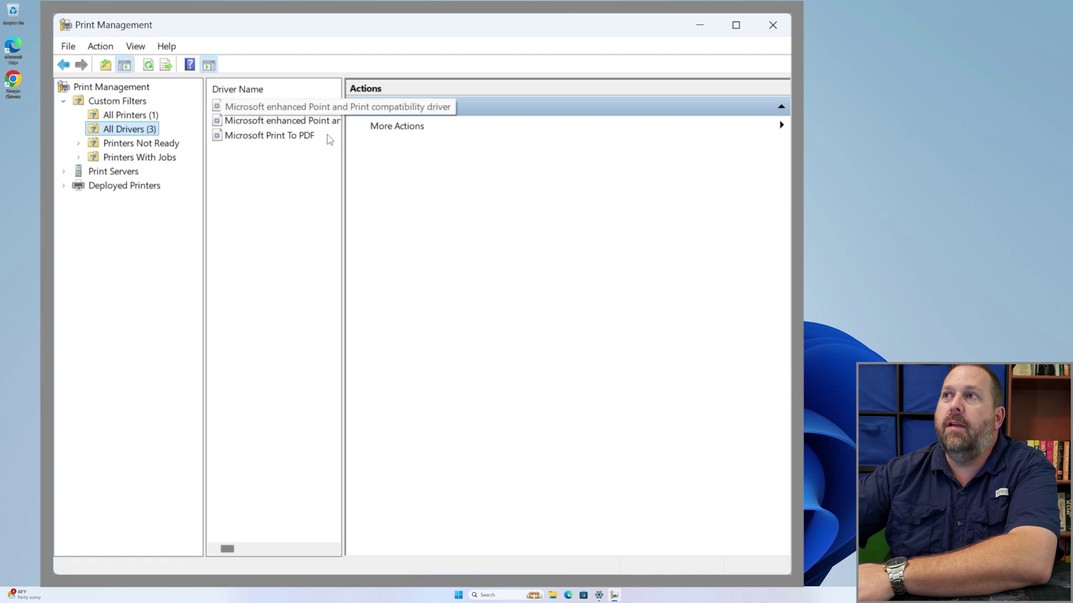
{"action": "left_click_drag", "start_coordinate": [342, 154], "coordinate": [458, 168]}
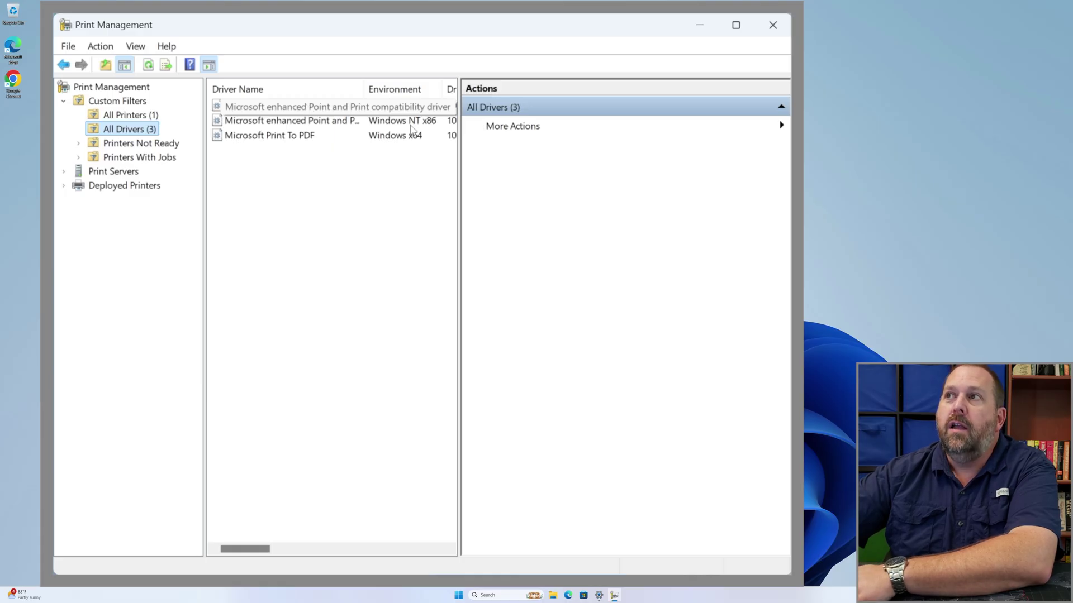
{"action": "left_click", "coordinate": [429, 136]}
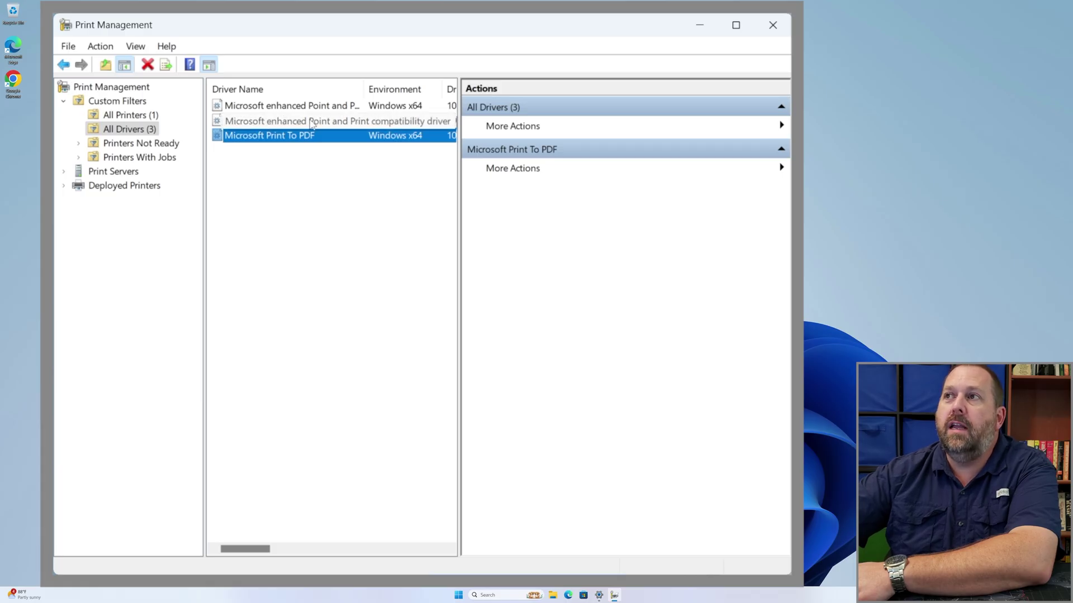
{"action": "left_click", "coordinate": [393, 185]}
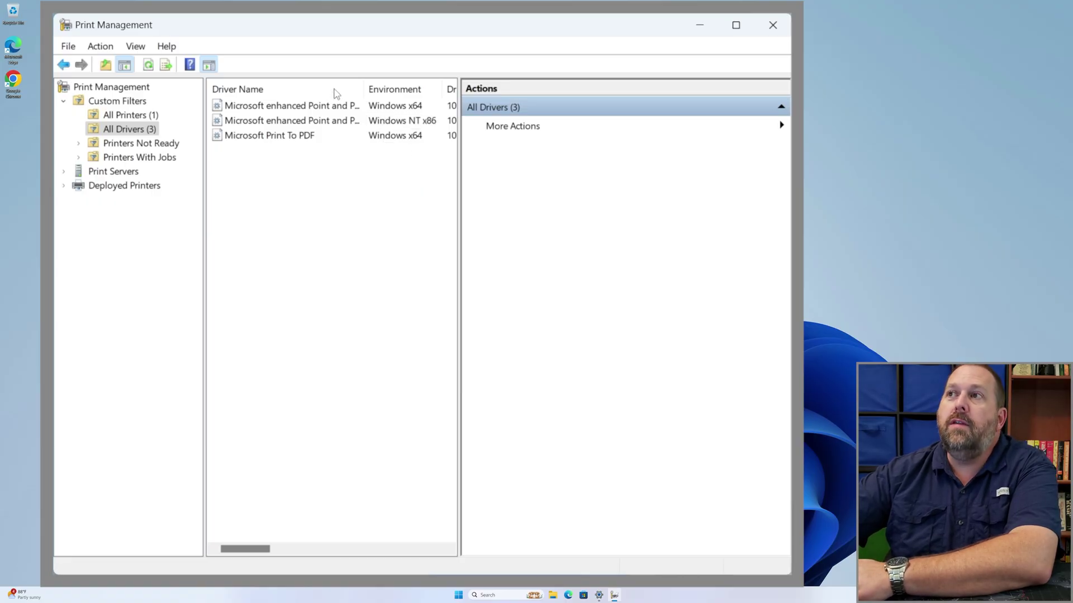
Show the available actions for the Windows NT x86 Point and Print driver, and dismiss them without choosing any.
{"action": "right_click", "coordinate": [297, 123]}
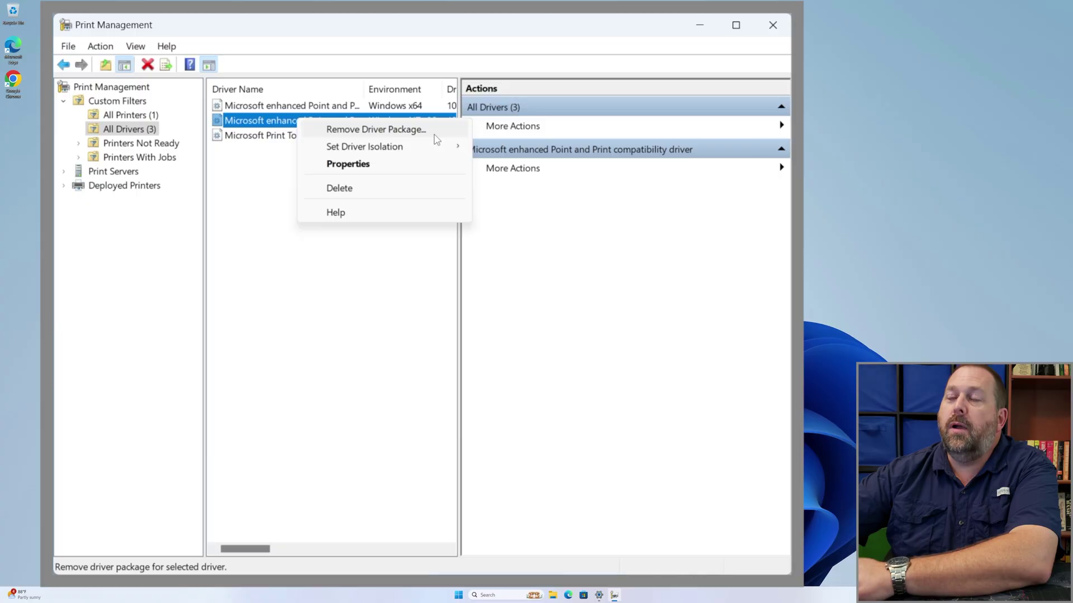
{"action": "right_click", "coordinate": [260, 123]}
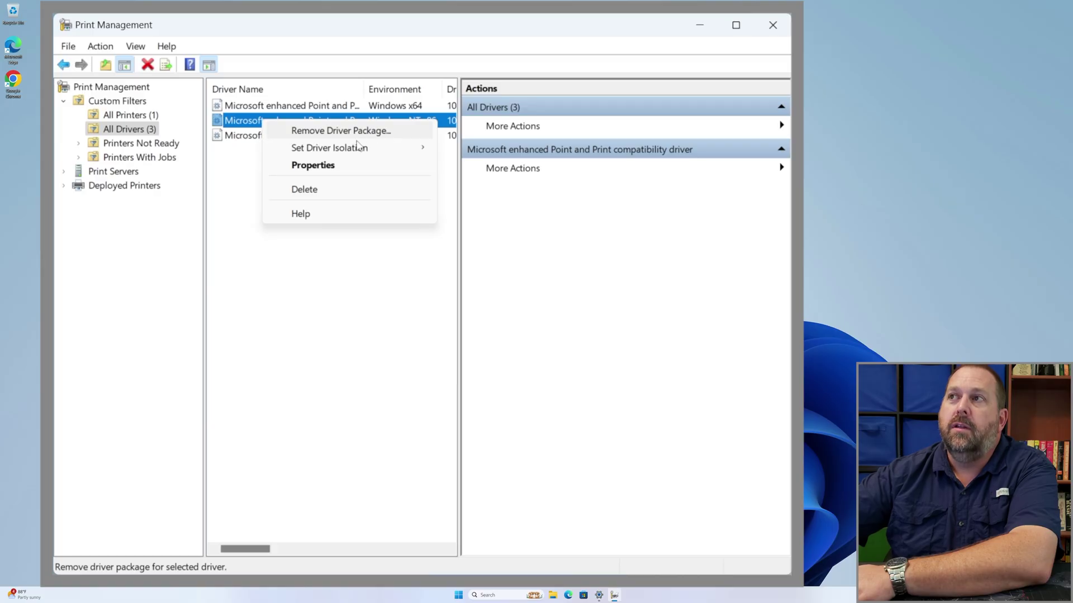
{"action": "left_click", "coordinate": [296, 262]}
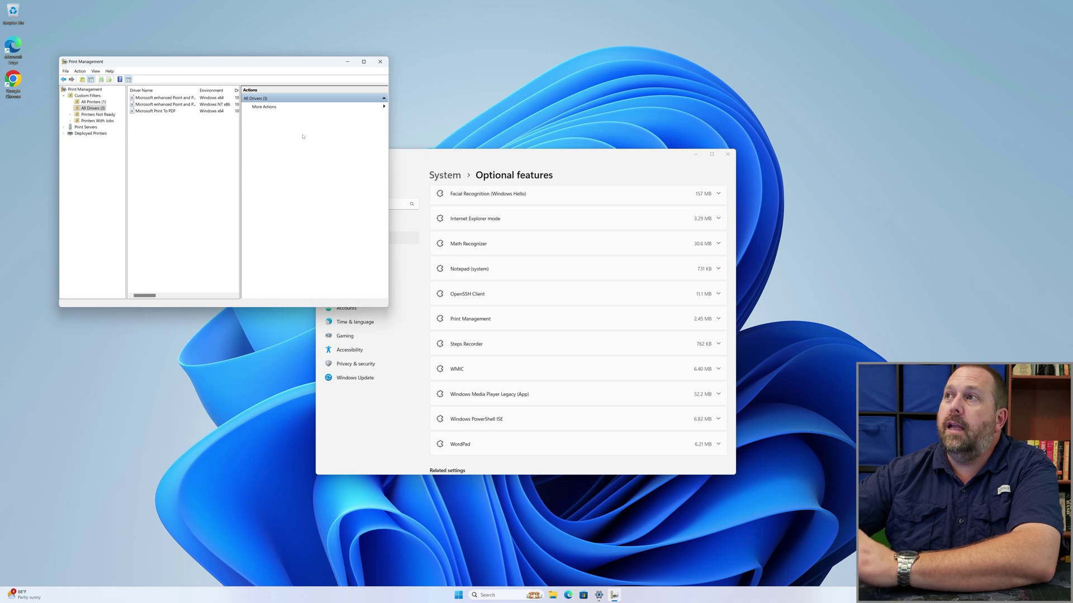
Close the Print Management console and the Settings window.
{"action": "left_click", "coordinate": [380, 62]}
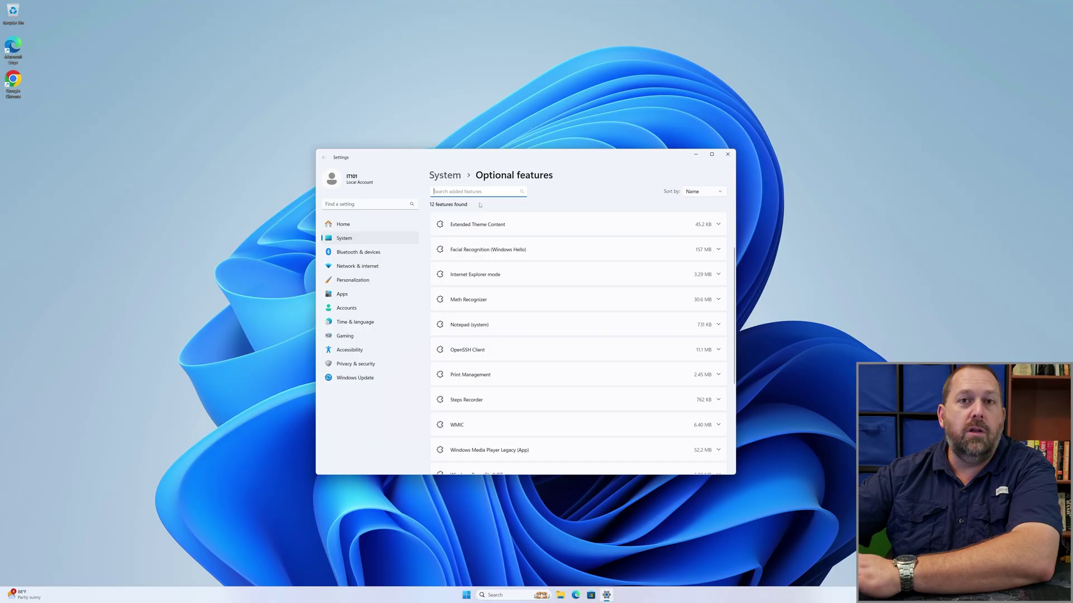
{"action": "left_click", "coordinate": [729, 156]}
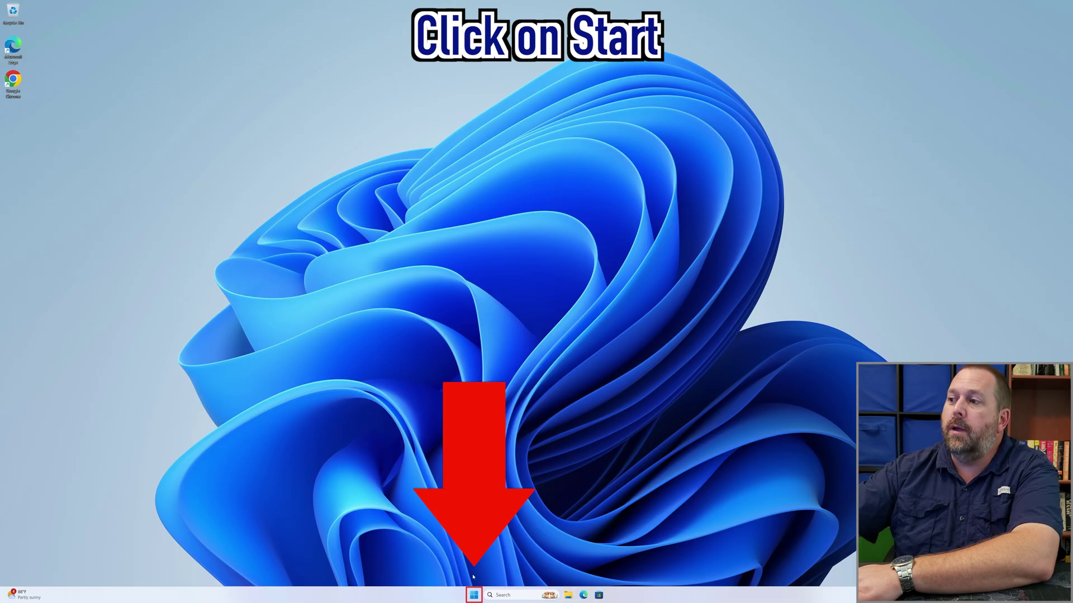
Search Windows for "optional features" and open the Optional features system settings.
{"action": "left_click", "coordinate": [473, 595]}
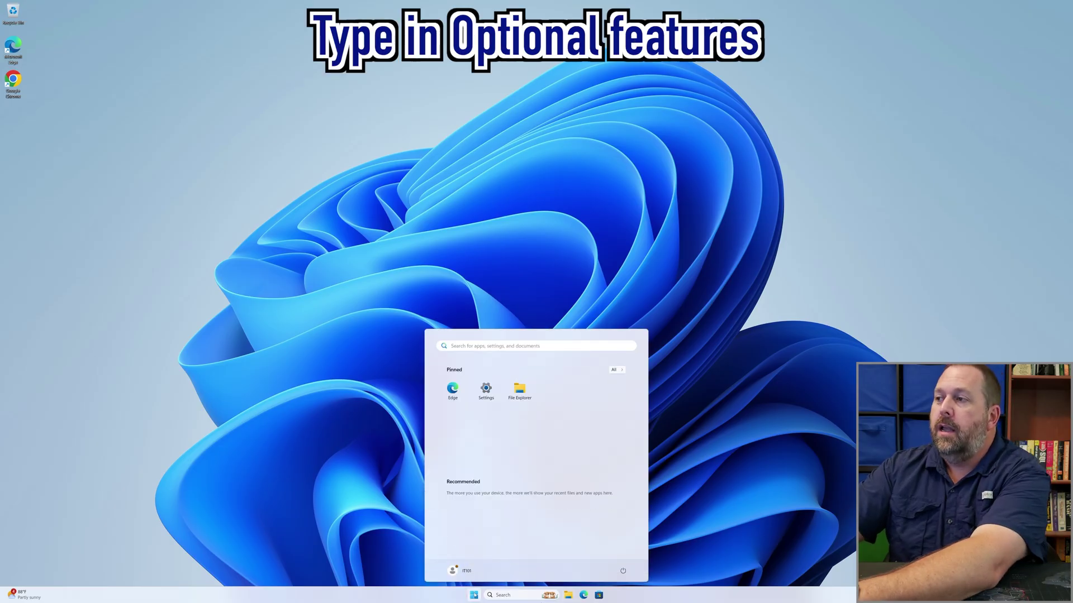
{"action": "type", "text": "option"}
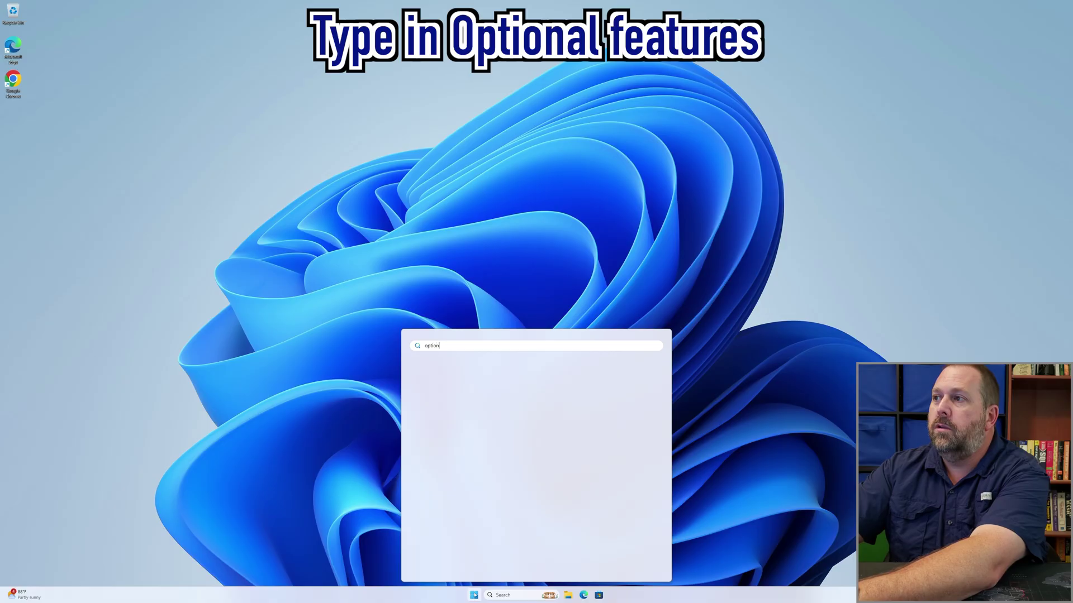
{"action": "type", "text": "al featu"}
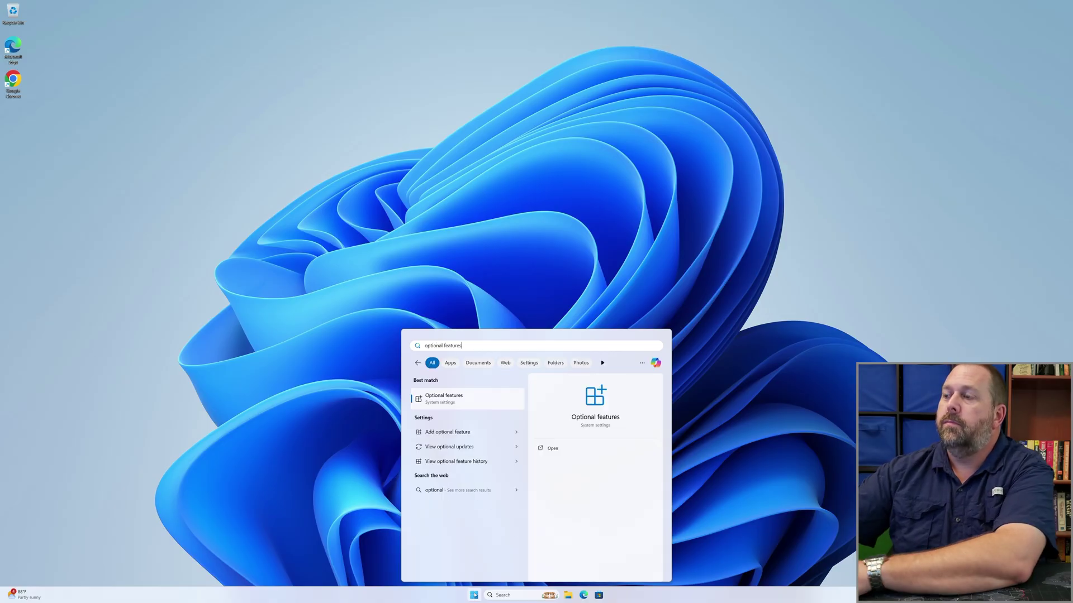
{"action": "type", "text": "res"}
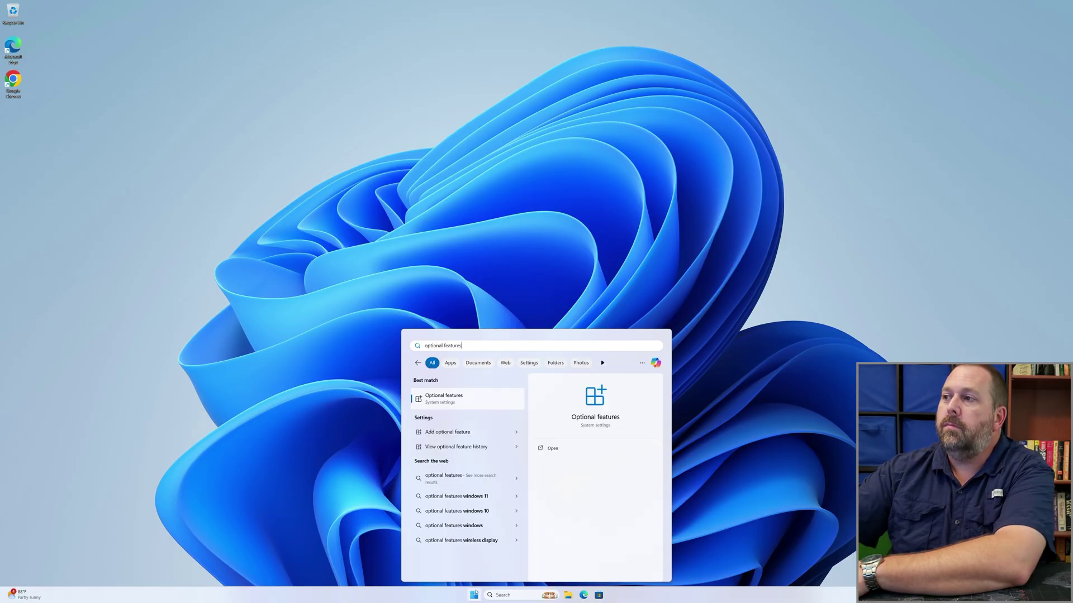
{"action": "left_click", "coordinate": [450, 401]}
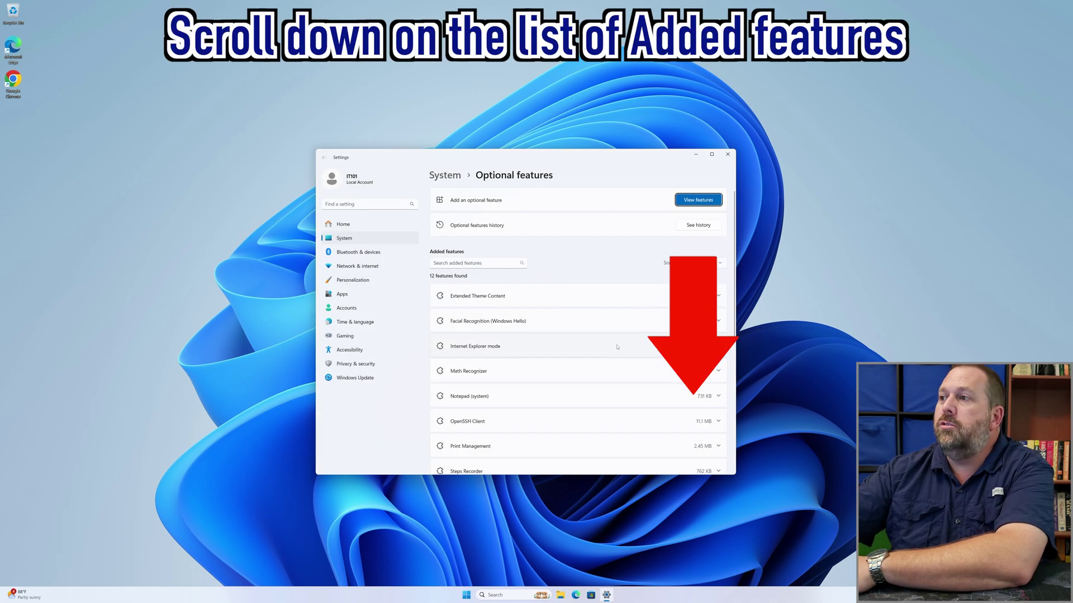
Remove Print Management from the added optional features and close the Settings window.
{"action": "scroll", "coordinate": [617, 347], "scroll_direction": "down", "scroll_amount": 2}
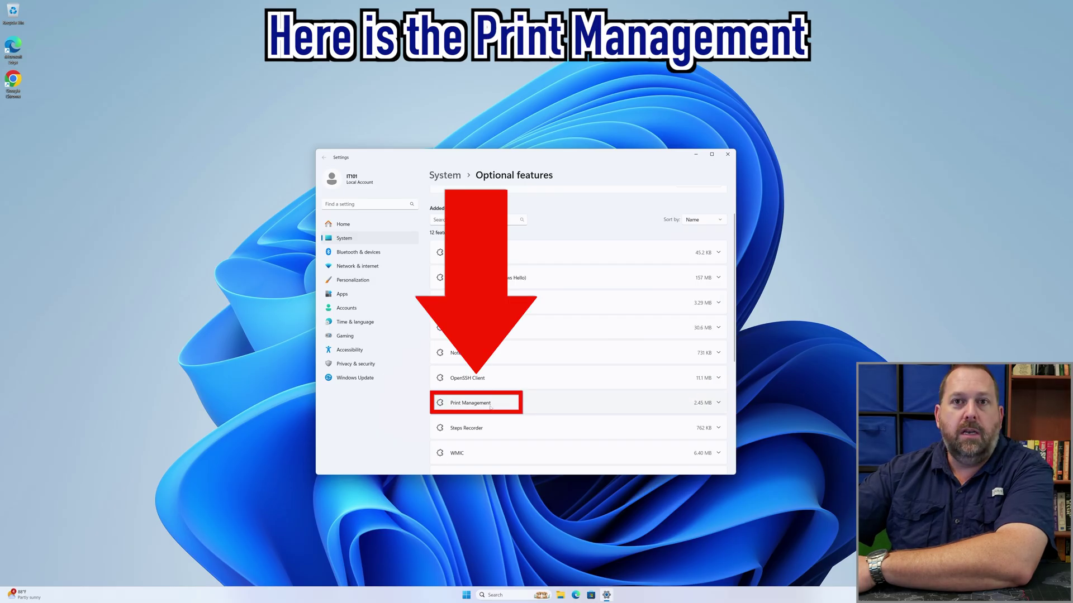
{"action": "left_click", "coordinate": [718, 403]}
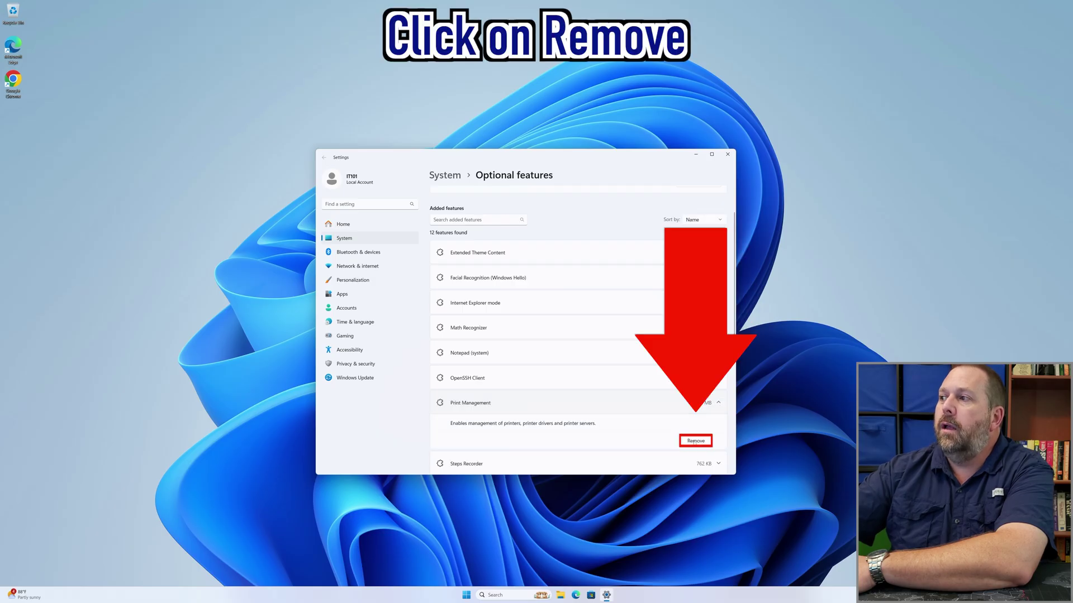
{"action": "left_click", "coordinate": [689, 441]}
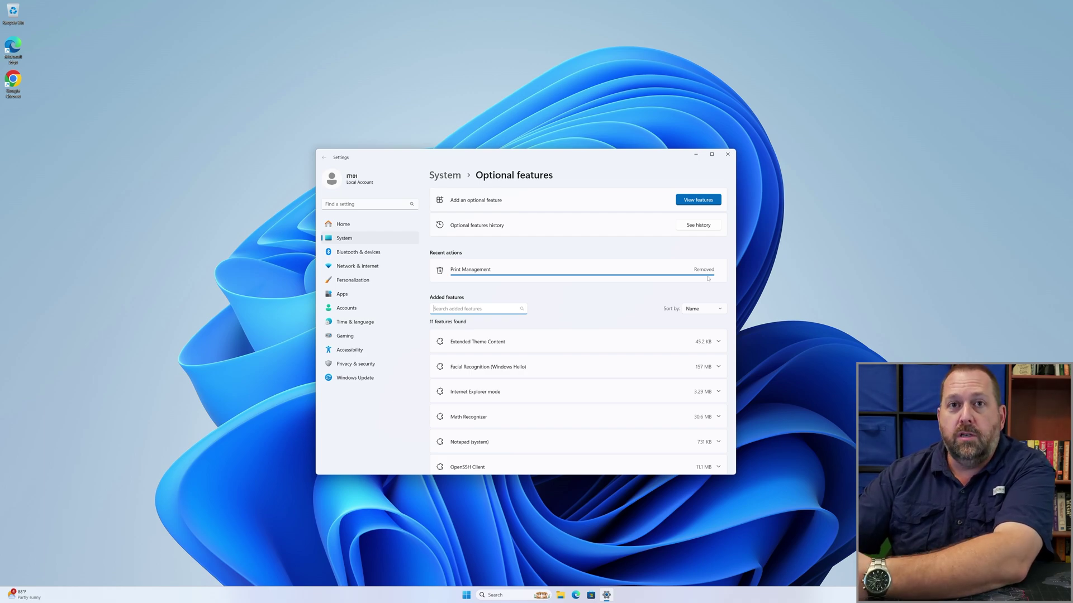
{"action": "left_click", "coordinate": [729, 156]}
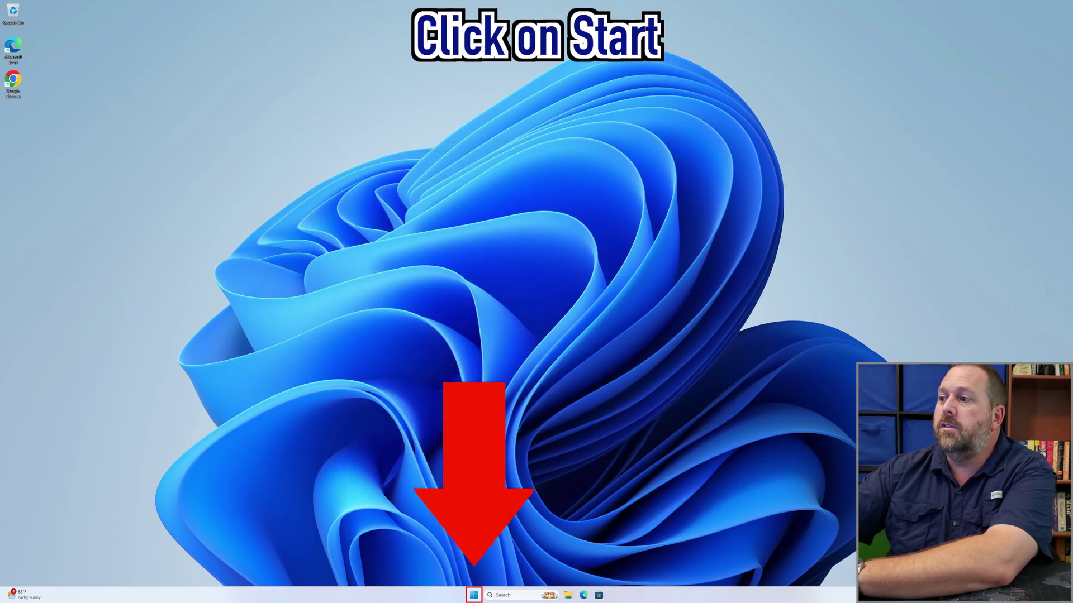
Search Windows for "powershell" and run PowerShell as administrator, allowing it to make changes to the device.
{"action": "left_click", "coordinate": [473, 596]}
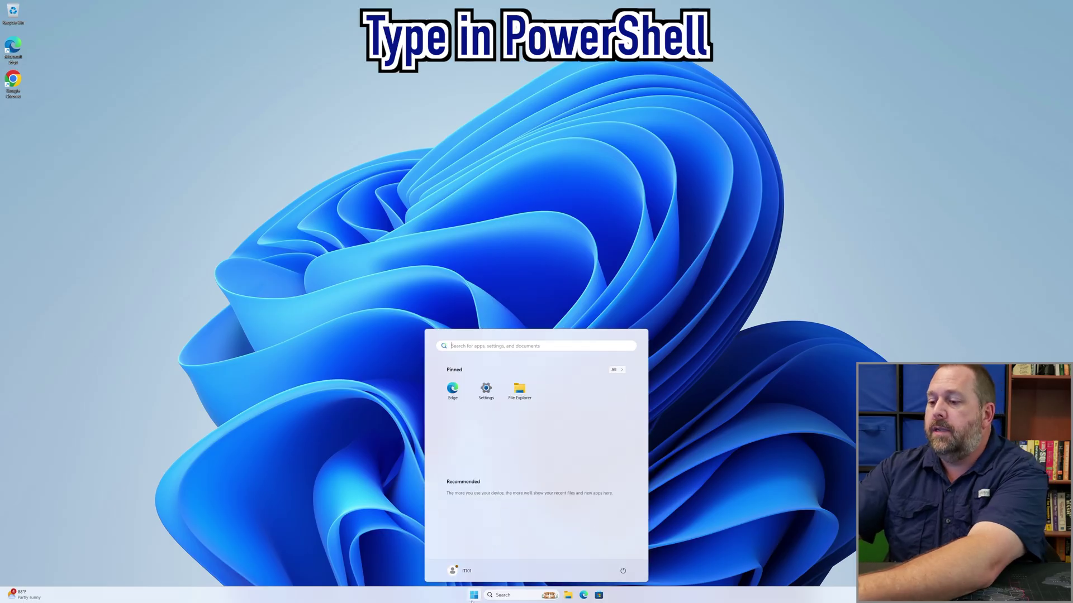
{"action": "type", "text": "powe"}
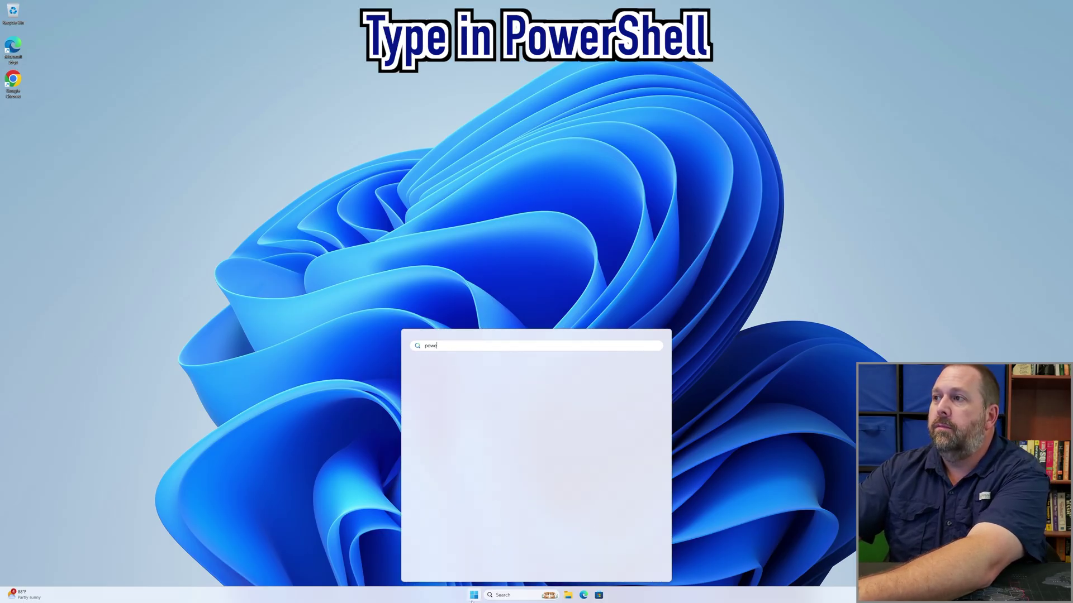
{"action": "type", "text": "rshell"}
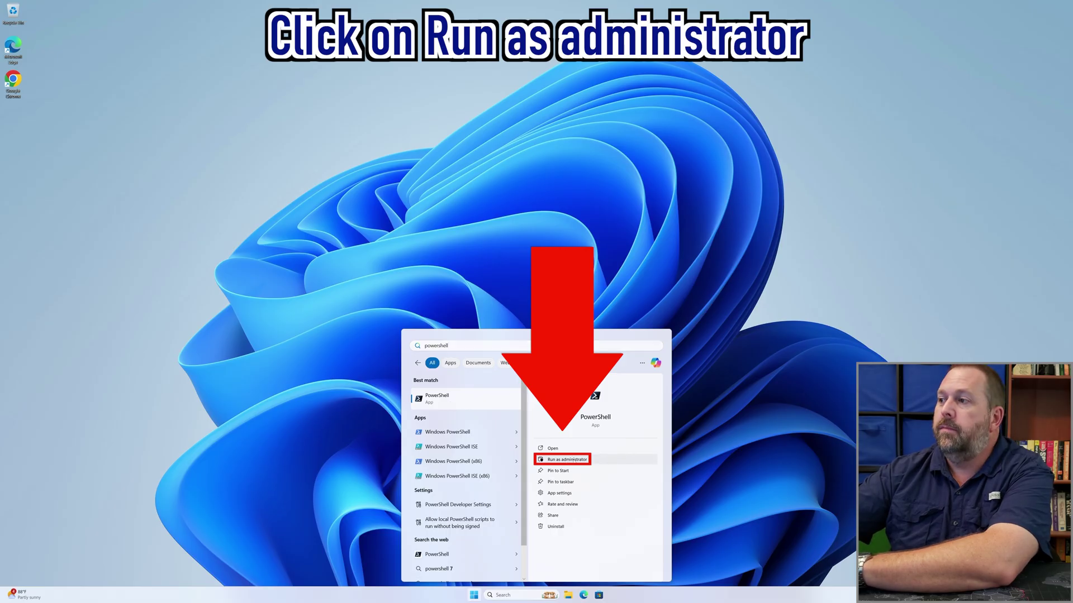
{"action": "left_click", "coordinate": [573, 460]}
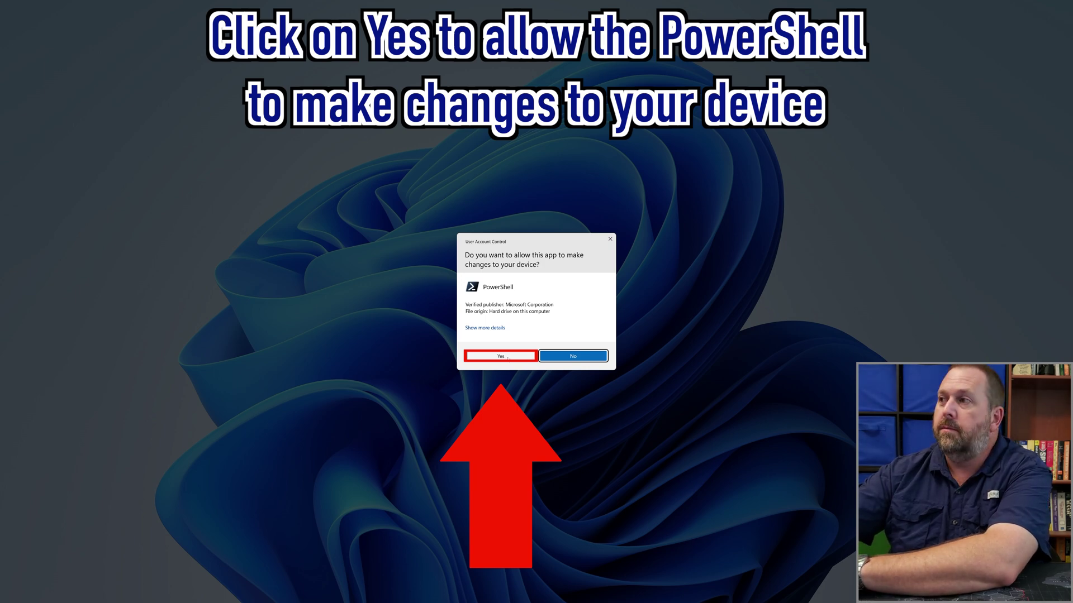
{"action": "left_click", "coordinate": [508, 358]}
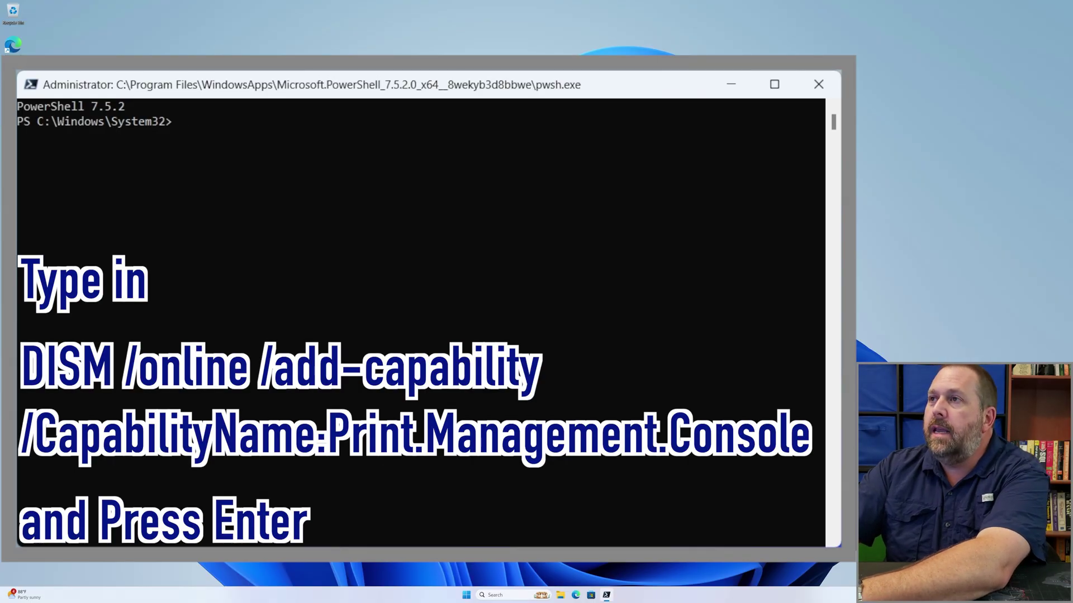
Install the Print Management console by running DISM /online /add-capability /CapabilityName:Print.Management.Console.
{"action": "type", "text": "DISM"}
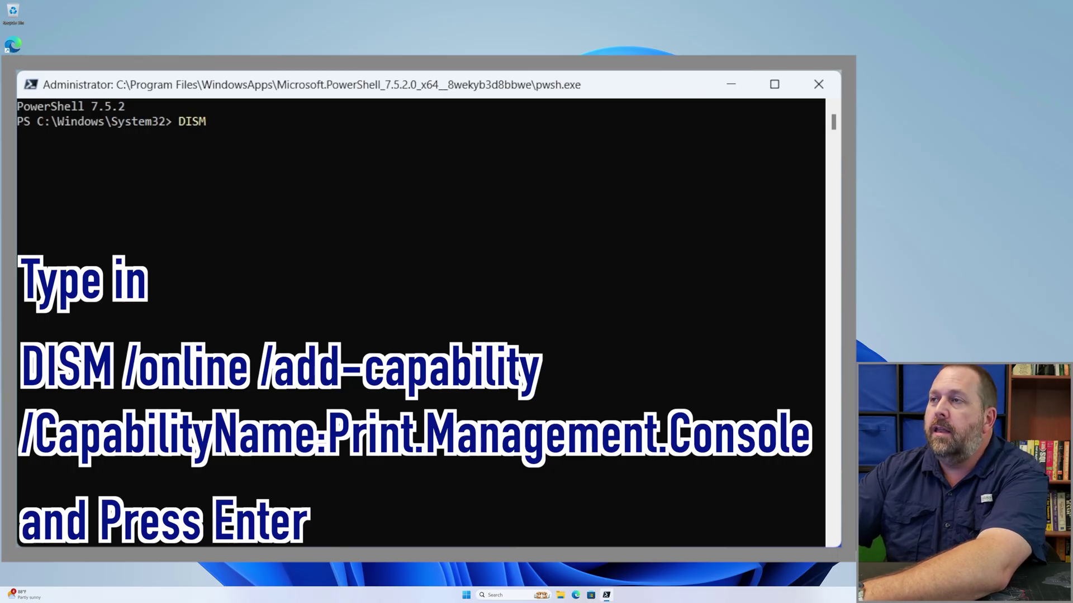
{"action": "type", "text": "/online"}
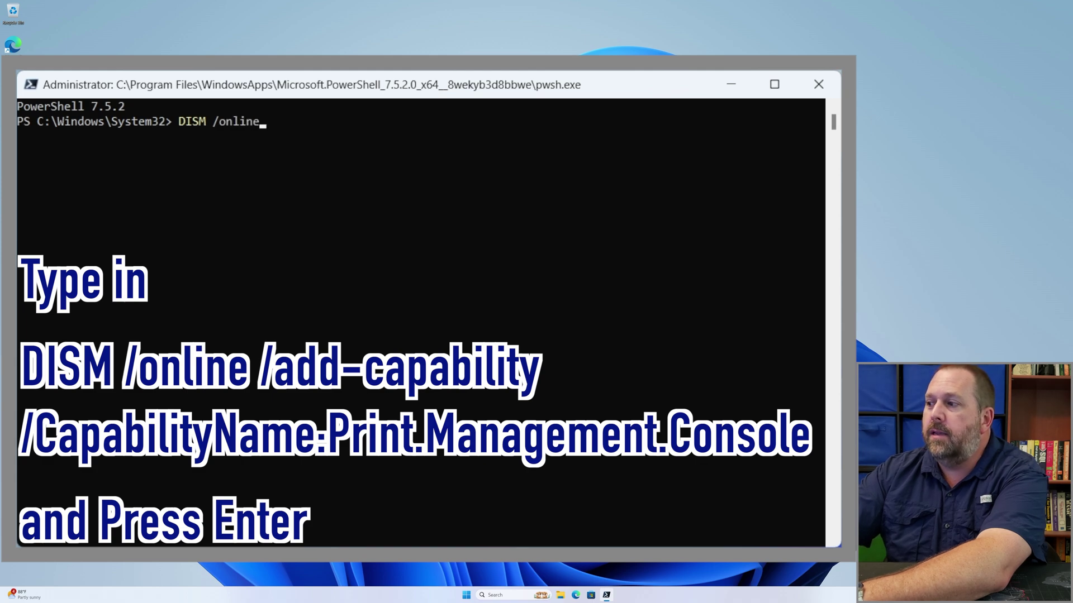
{"action": "type", "text": " /add"}
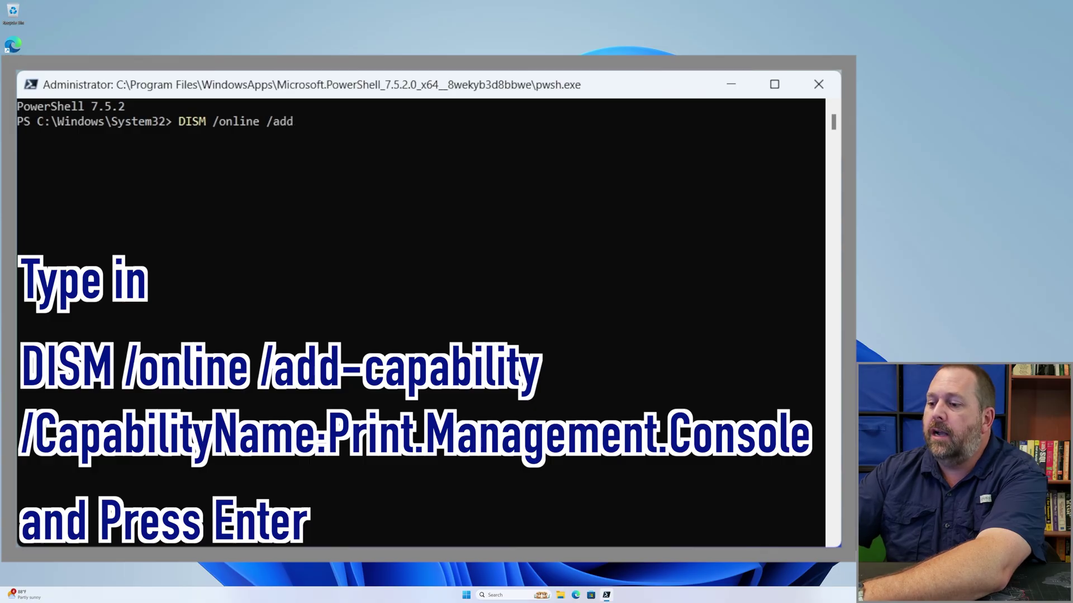
{"action": "type", "text": "-capa"}
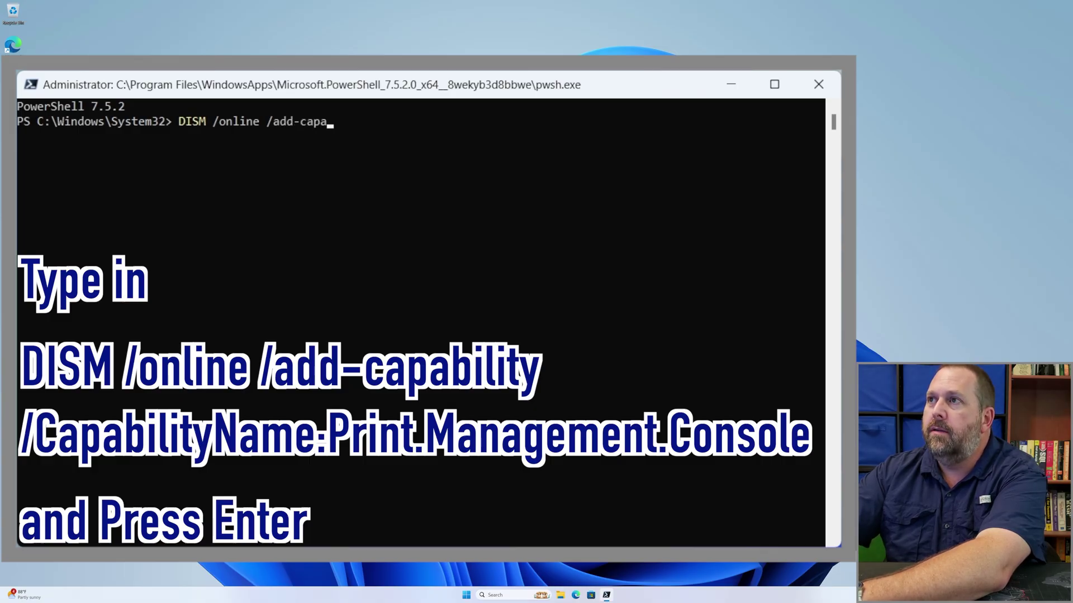
{"action": "type", "text": "bility"}
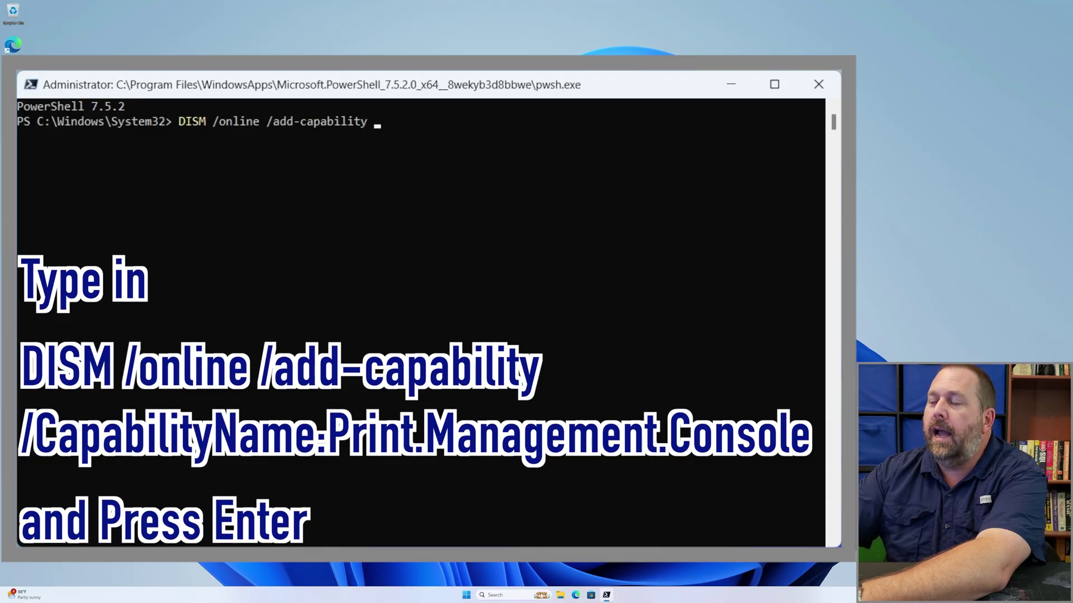
{"action": "type", "text": " /Cap"}
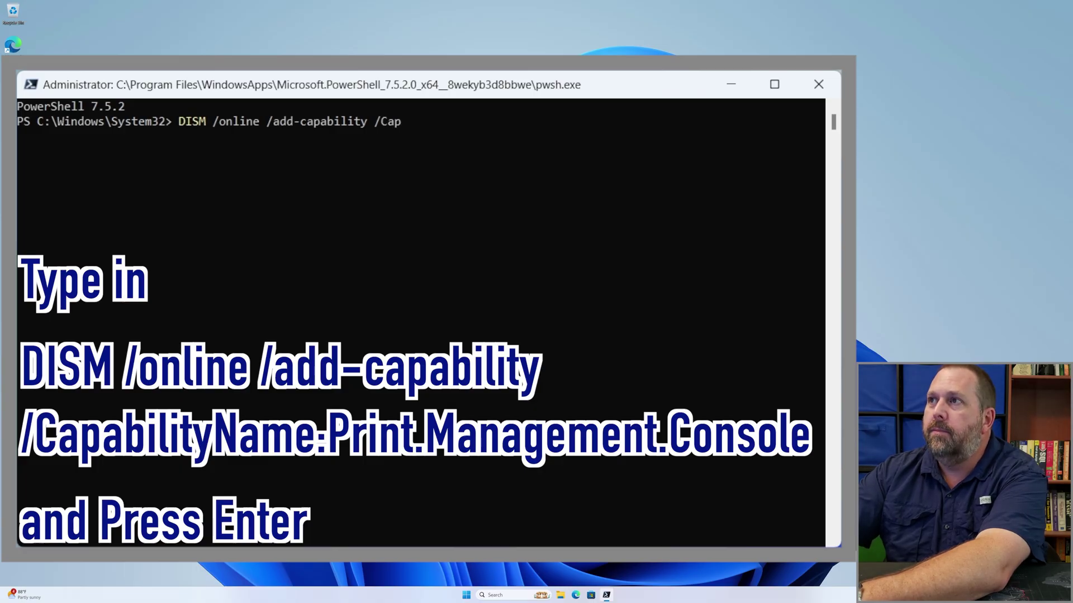
{"action": "type", "text": "ability"}
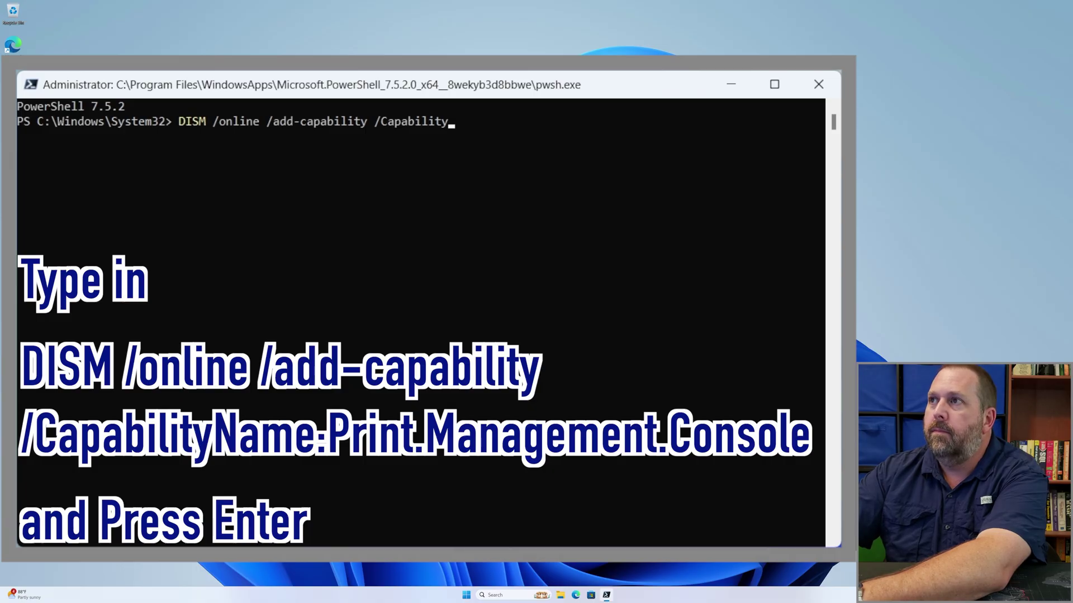
{"action": "type", "text": "Name"}
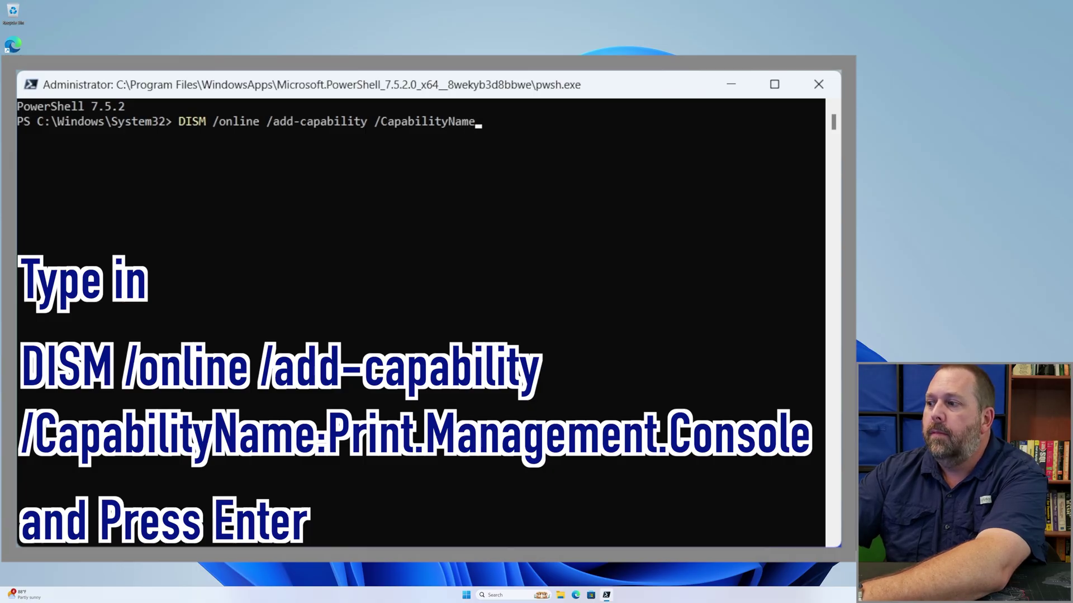
{"action": "type", "text": ":"}
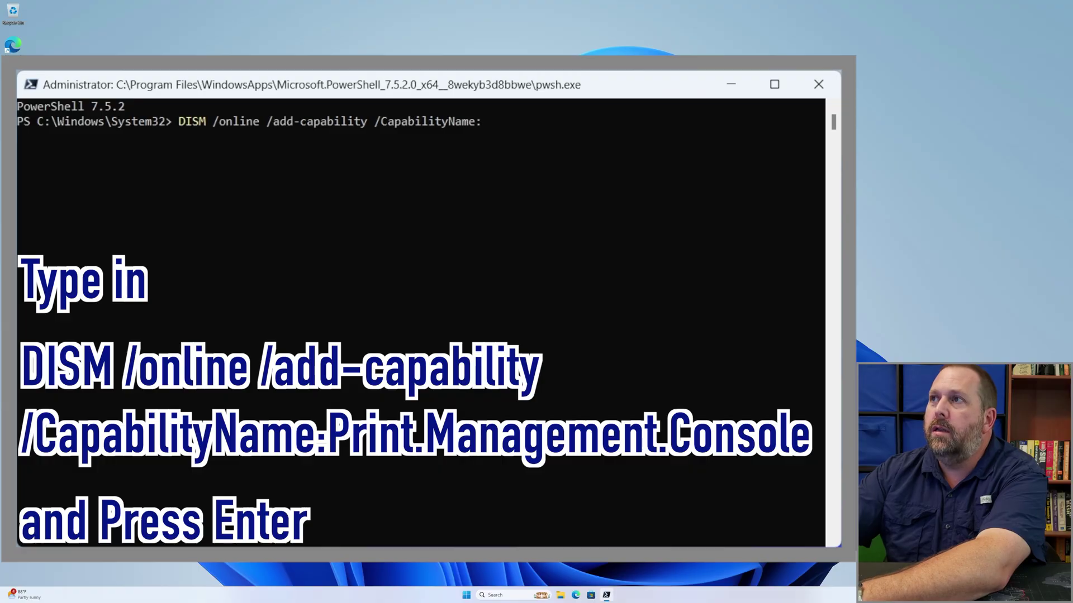
{"action": "type", "text": "P"}
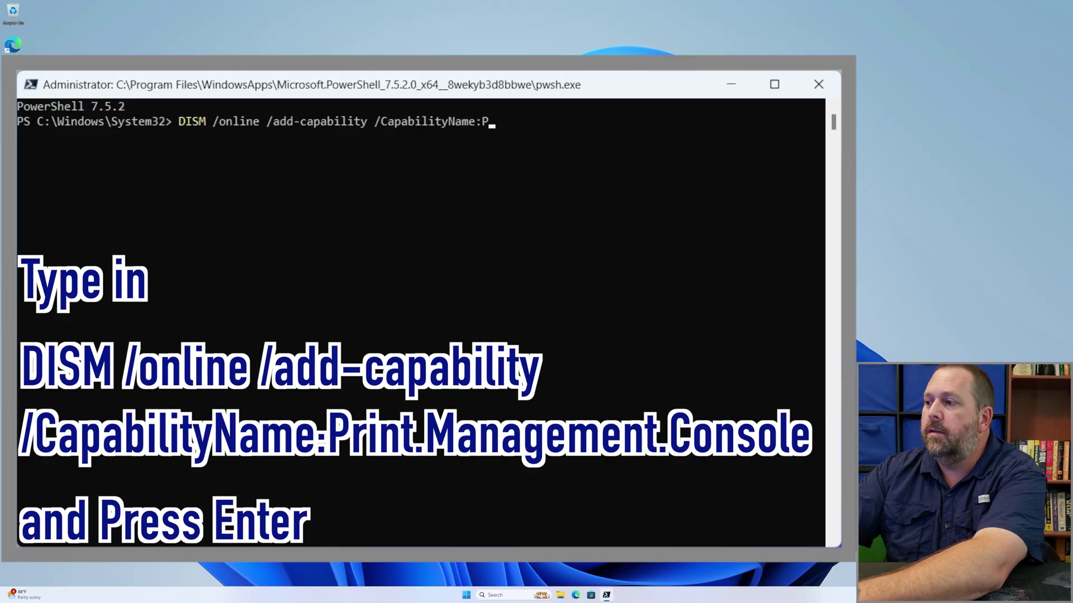
{"action": "type", "text": "rint."}
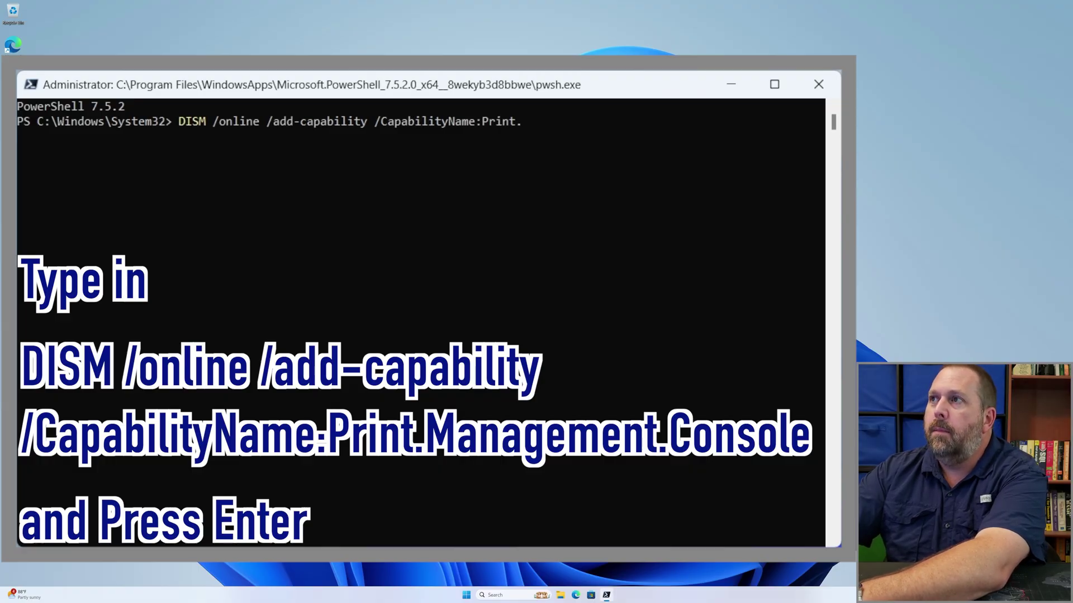
{"action": "type", "text": "Manag"}
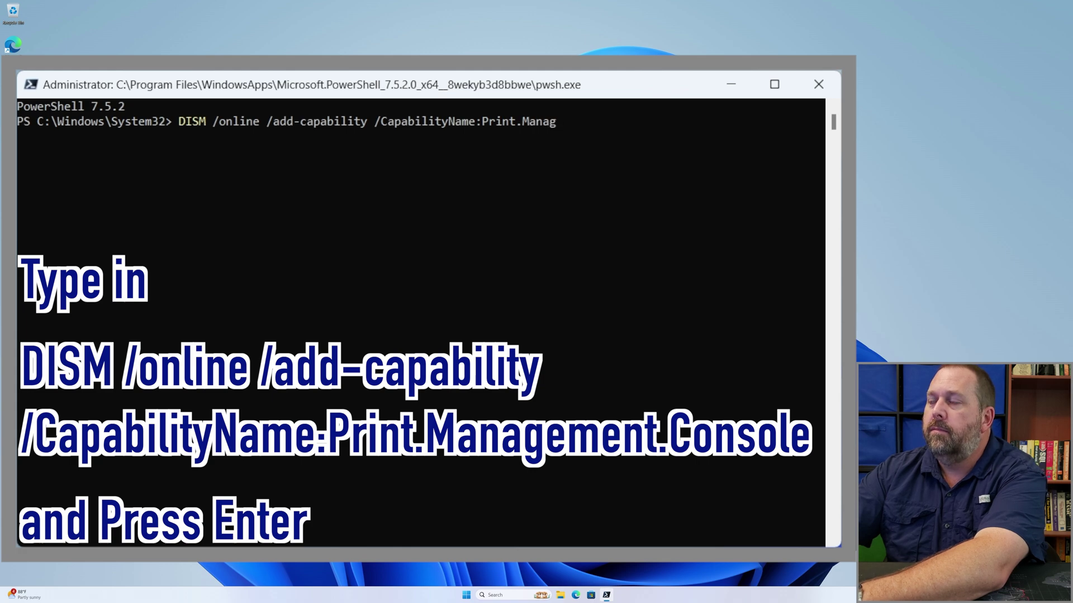
{"action": "type", "text": "ement"}
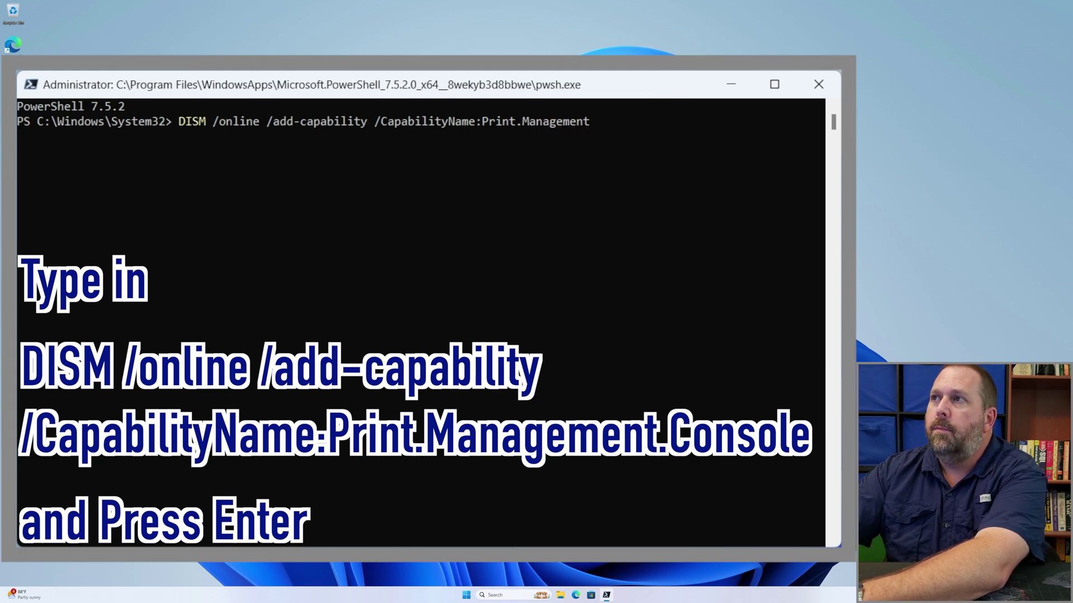
{"action": "type", "text": ".Console"}
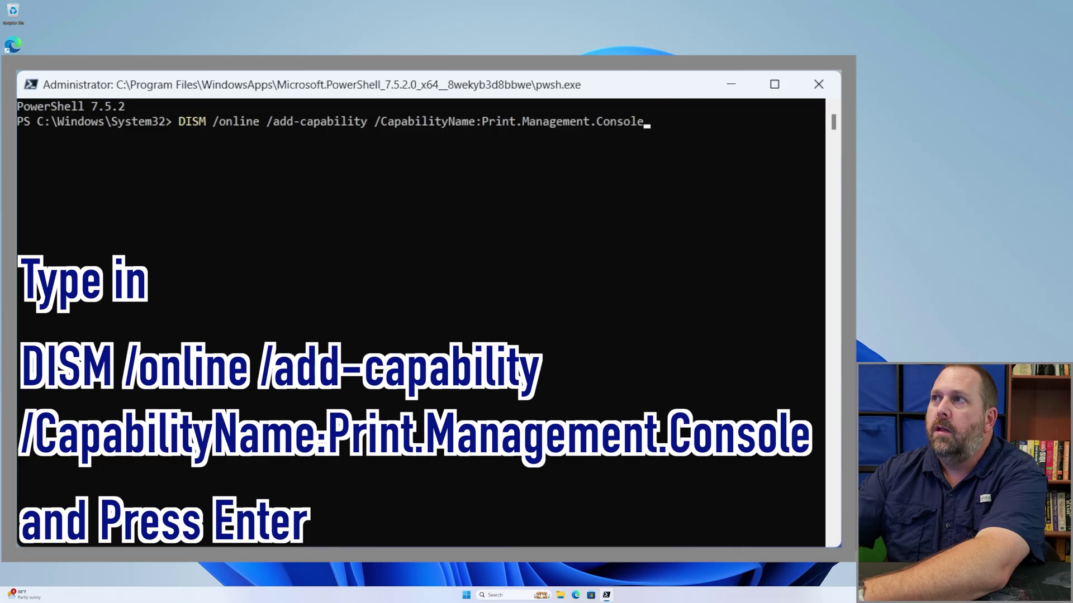
{"action": "key", "text": "Return"}
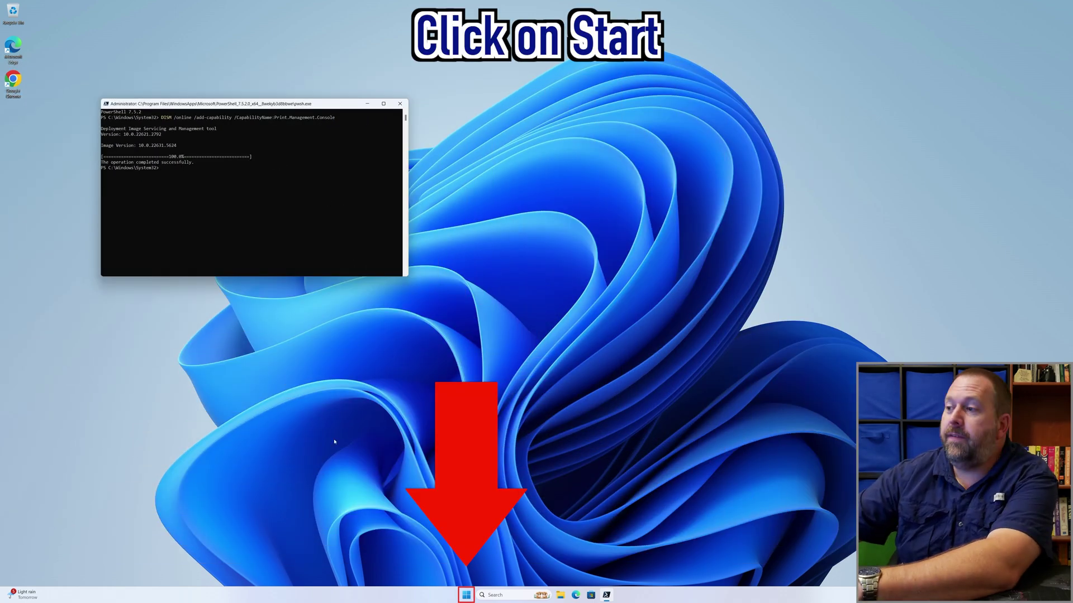
Search Windows for "print management" and open the Print Management console.
{"action": "left_click", "coordinate": [466, 596]}
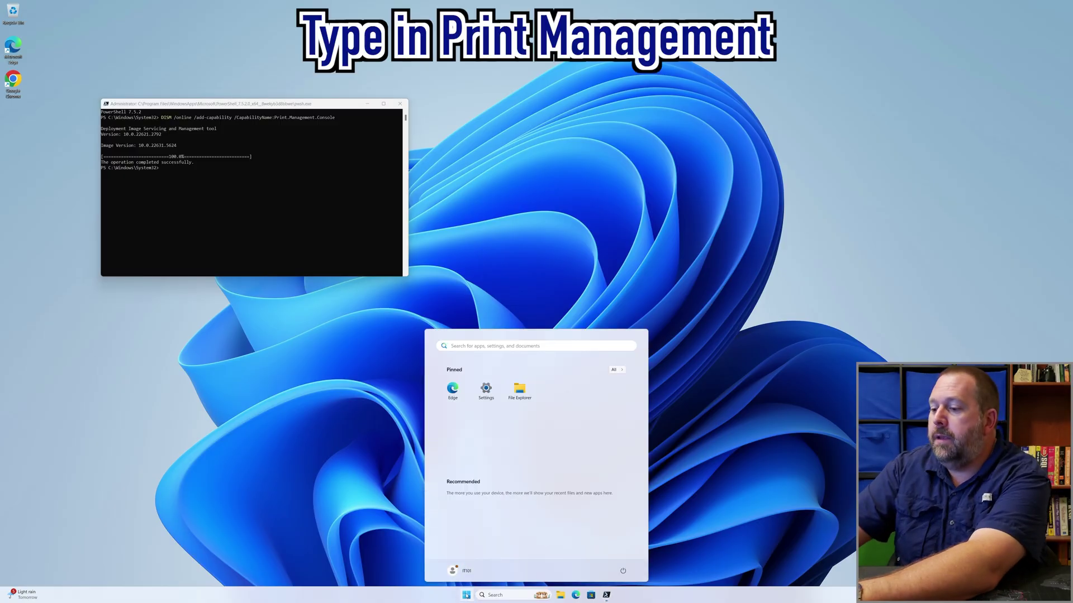
{"action": "type", "text": "print m"}
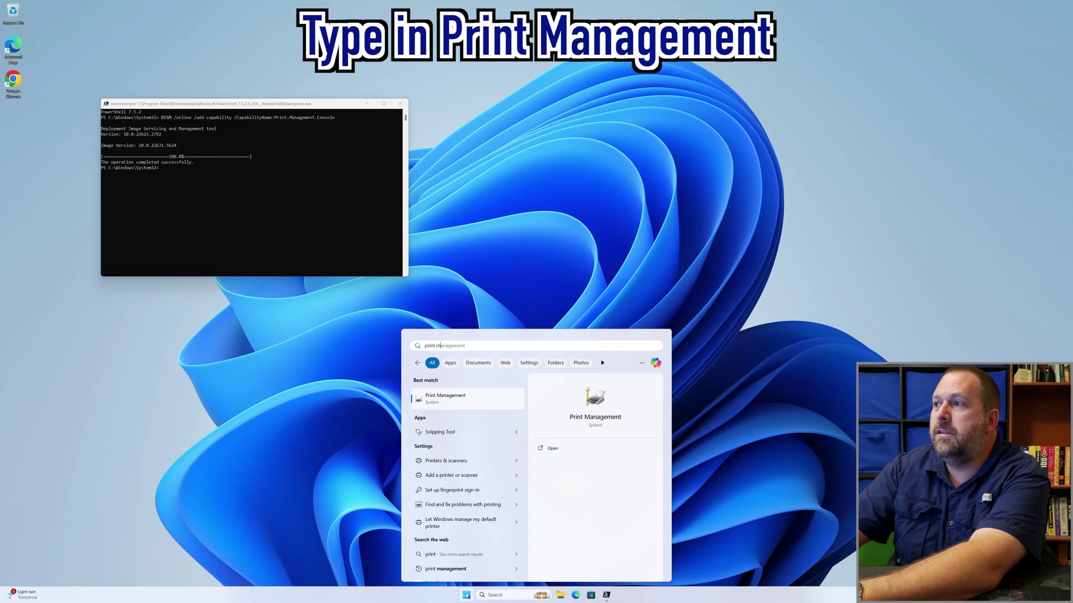
{"action": "type", "text": "anagement"}
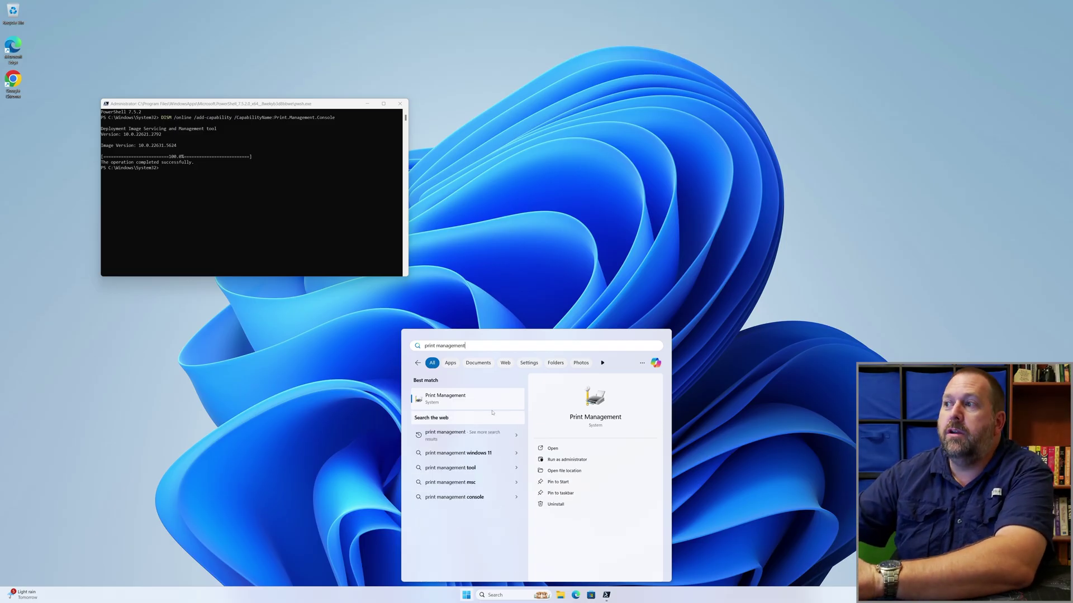
{"action": "left_click", "coordinate": [464, 402]}
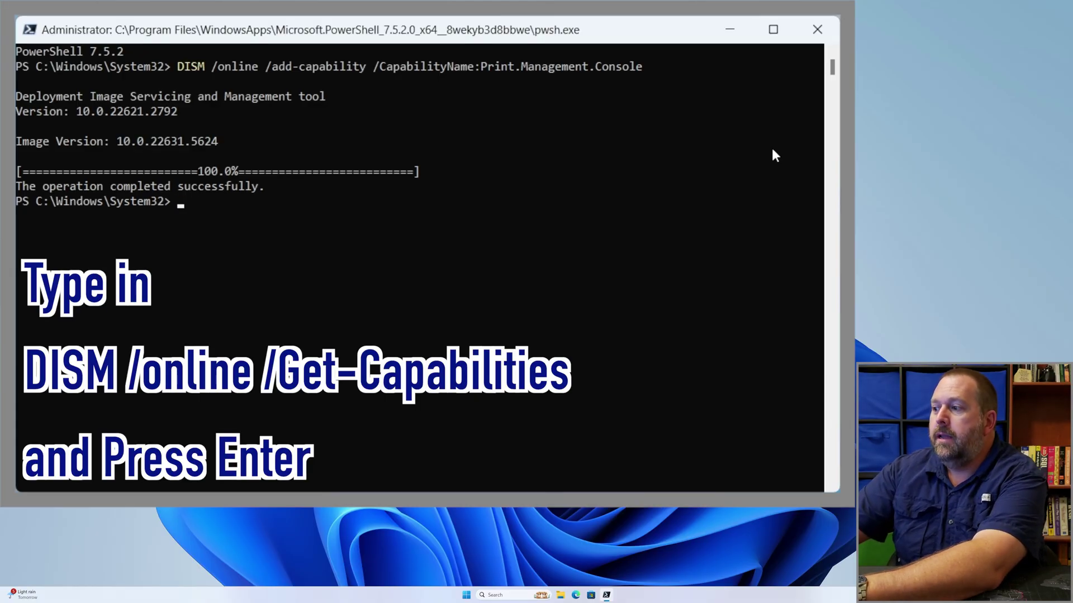
List the Windows capabilities by running DISM /online /Get-Capabilities.
{"action": "type", "text": "DISM"}
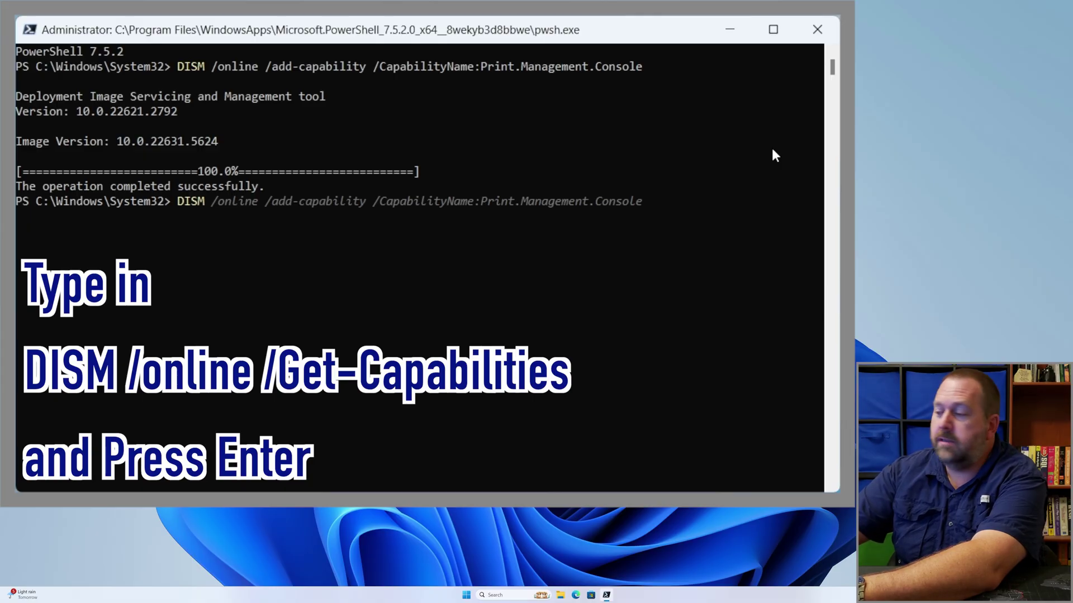
{"action": "type", "text": " /"}
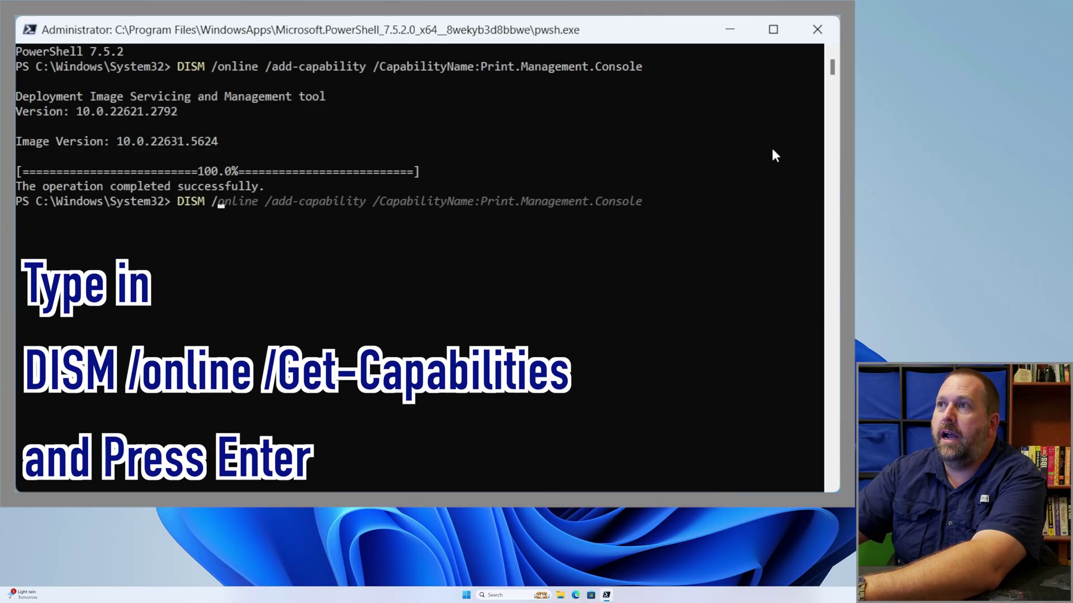
{"action": "type", "text": "online "}
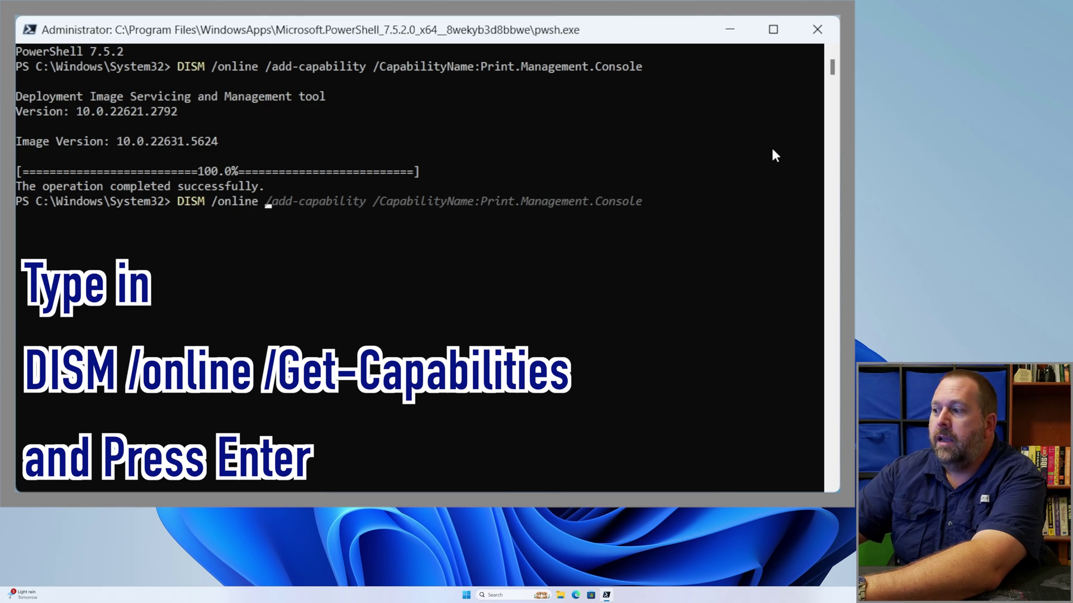
{"action": "type", "text": "/"}
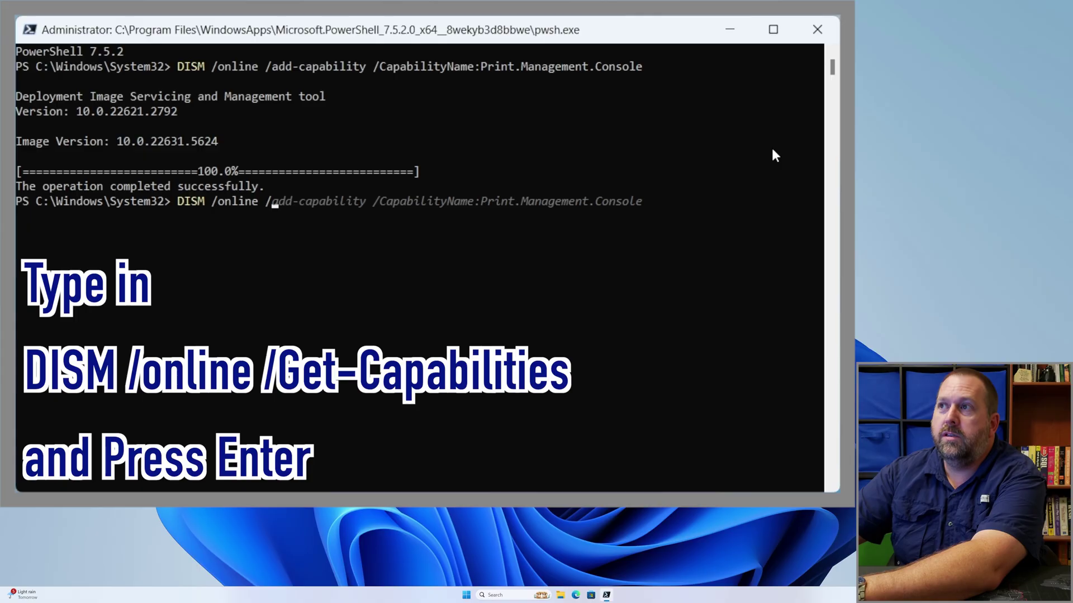
{"action": "type", "text": "G"}
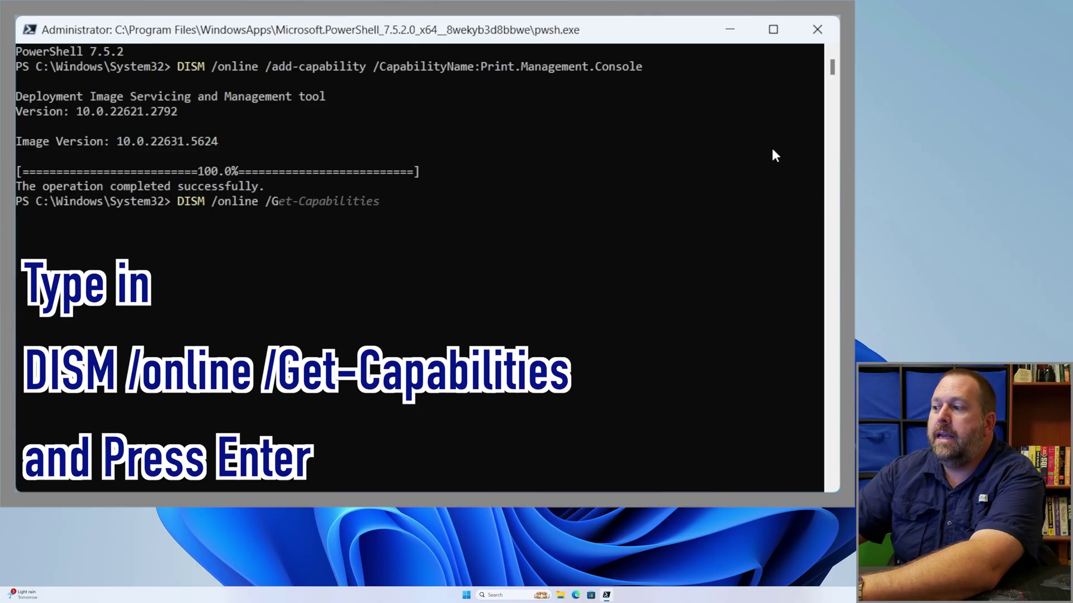
{"action": "type", "text": "et-"}
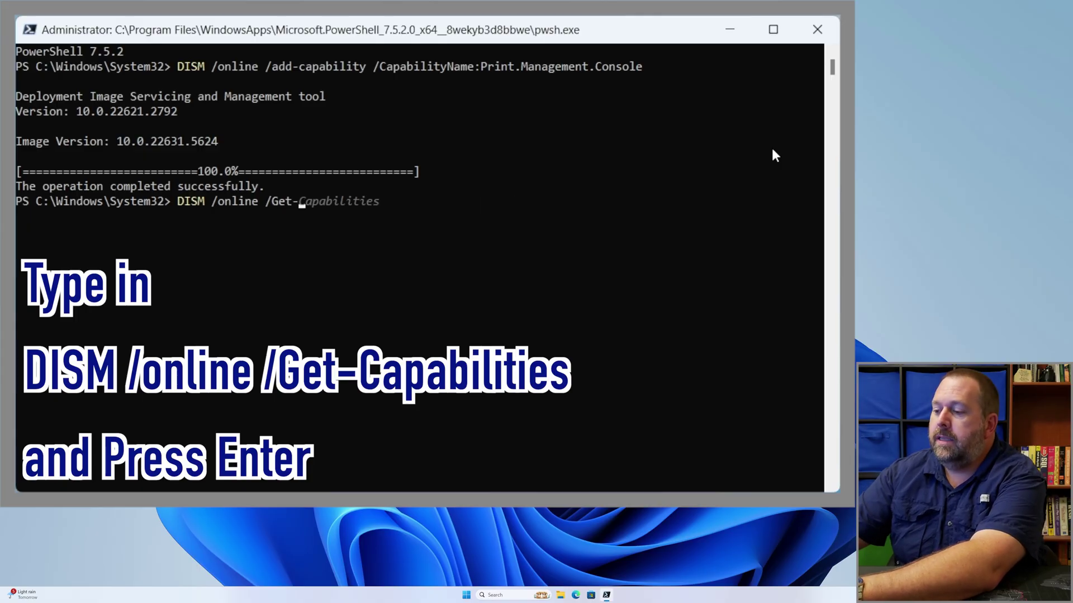
{"action": "type", "text": "Capab"}
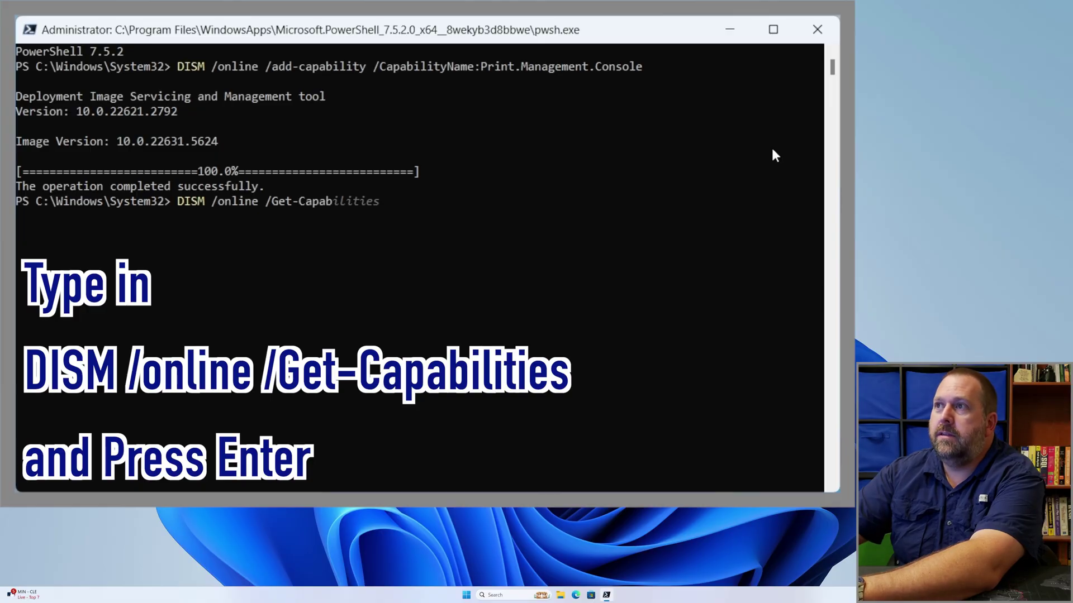
{"action": "type", "text": "ilities"}
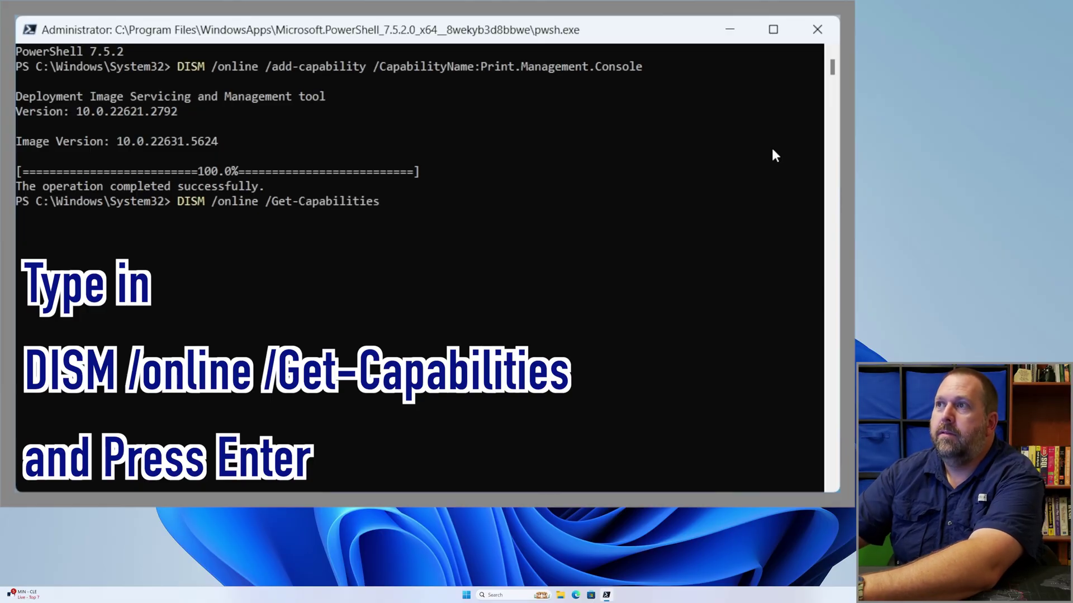
{"action": "key", "text": "Return"}
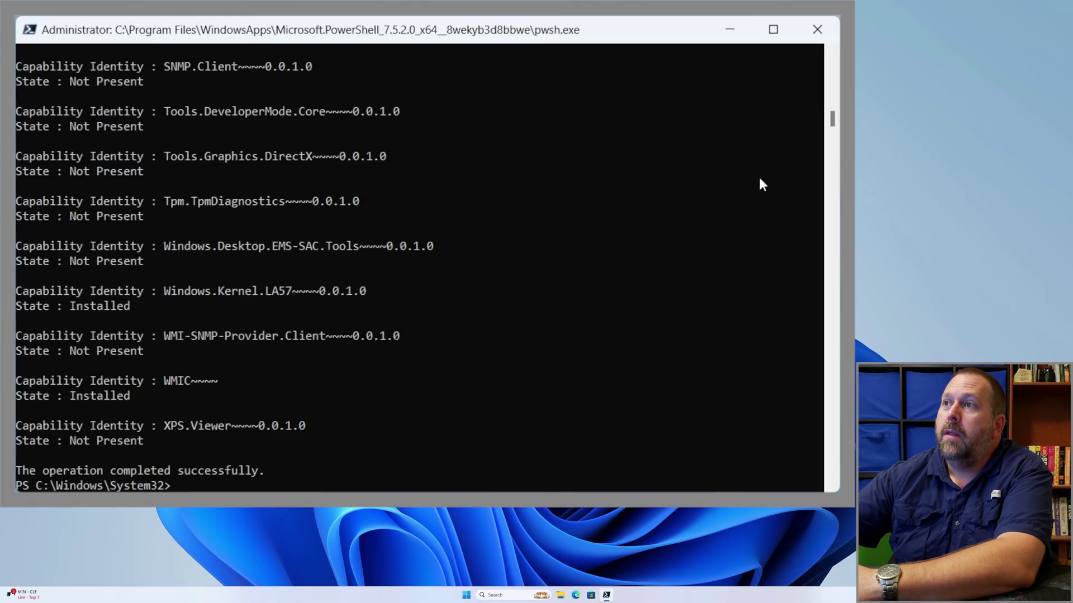
Find the Print Management entry in the capability list and copy its full identity, Print.Management.Console~~~~0.0.1.0.
{"action": "scroll", "coordinate": [760, 180], "scroll_direction": "up", "scroll_amount": 5}
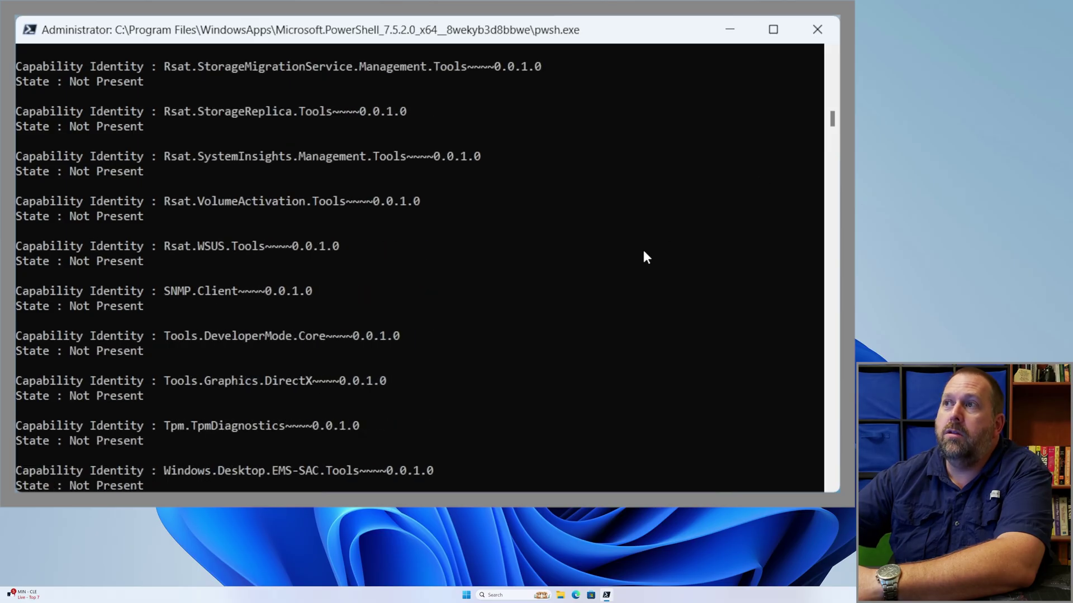
{"action": "scroll", "coordinate": [644, 252], "scroll_direction": "up", "scroll_amount": 13}
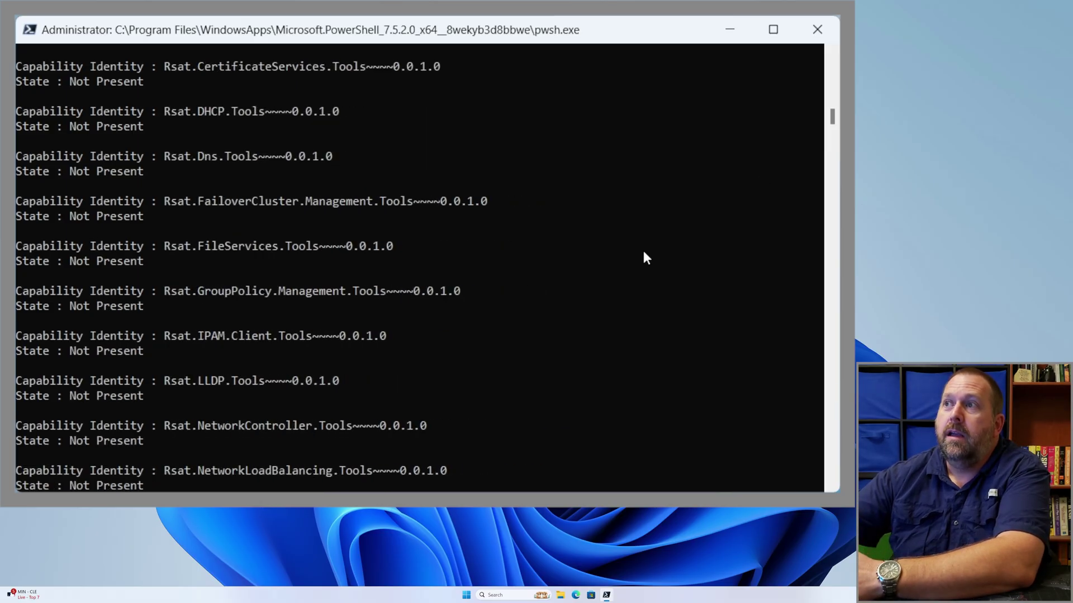
{"action": "scroll", "coordinate": [644, 252], "scroll_direction": "up", "scroll_amount": 10}
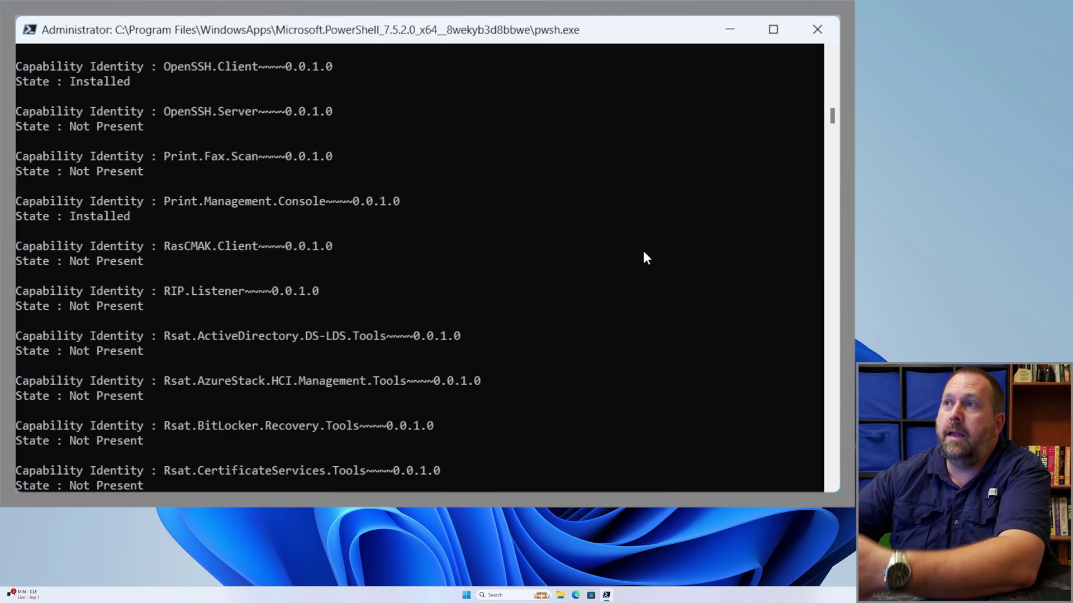
{"action": "scroll", "coordinate": [645, 258], "scroll_direction": "up", "scroll_amount": 1}
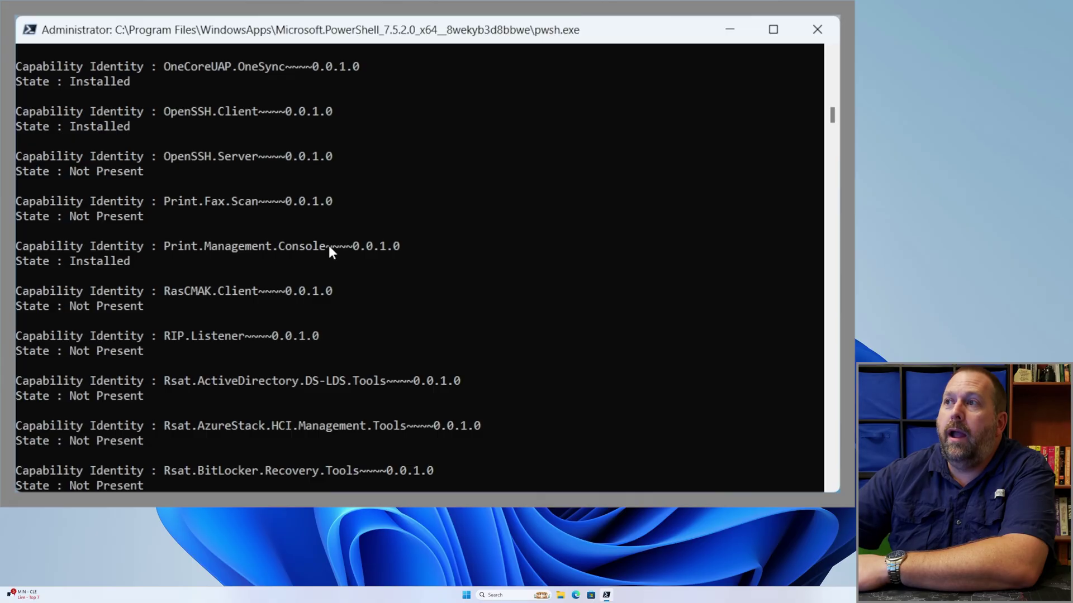
{"action": "left_click_drag", "start_coordinate": [329, 248], "coordinate": [401, 249]}
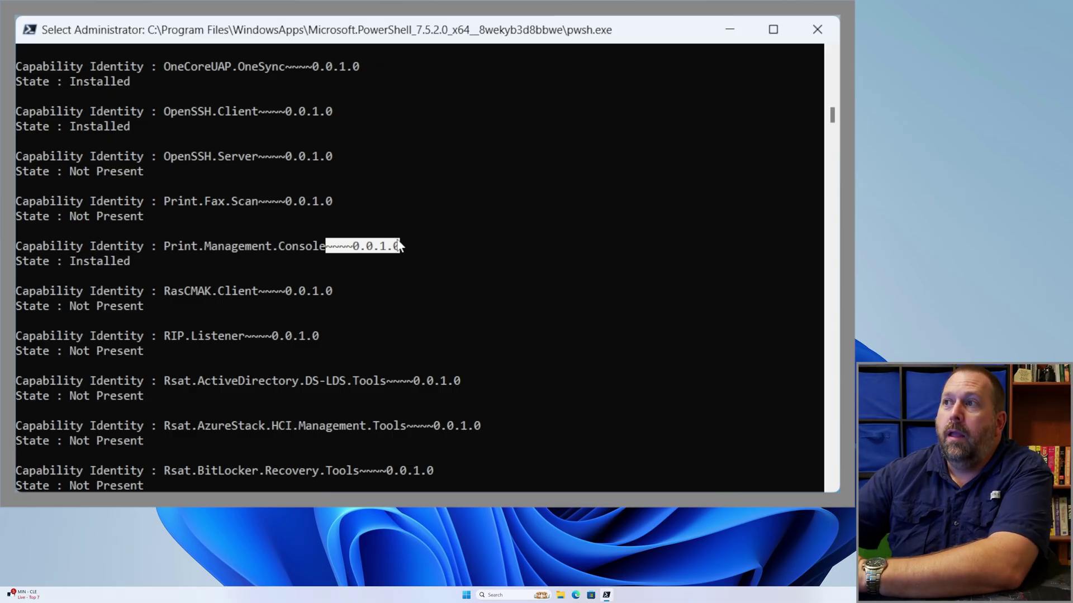
{"action": "left_click", "coordinate": [376, 246]}
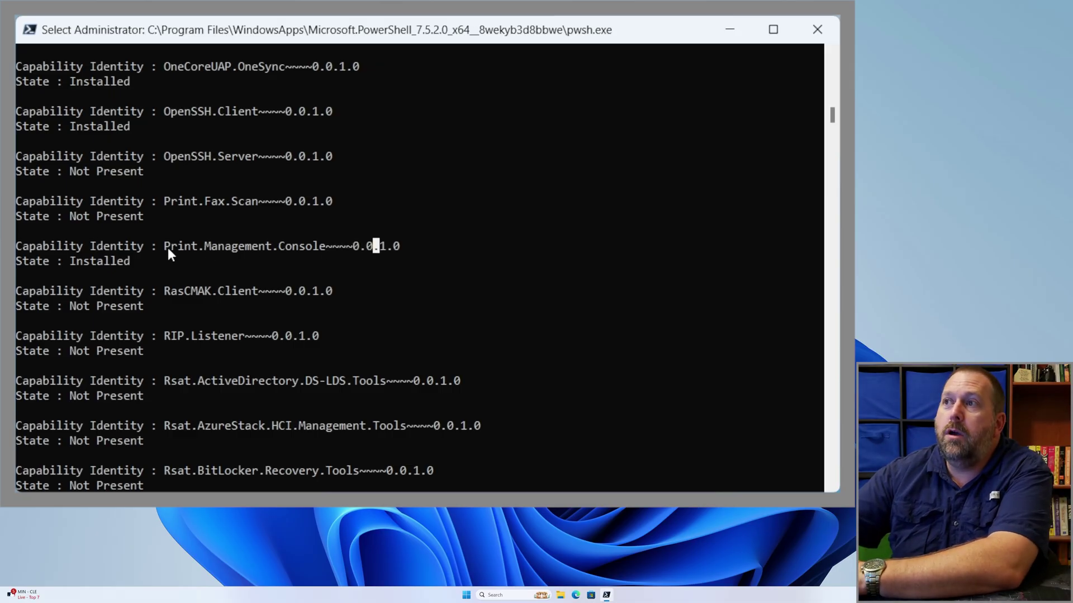
{"action": "left_click_drag", "start_coordinate": [166, 248], "coordinate": [404, 256]}
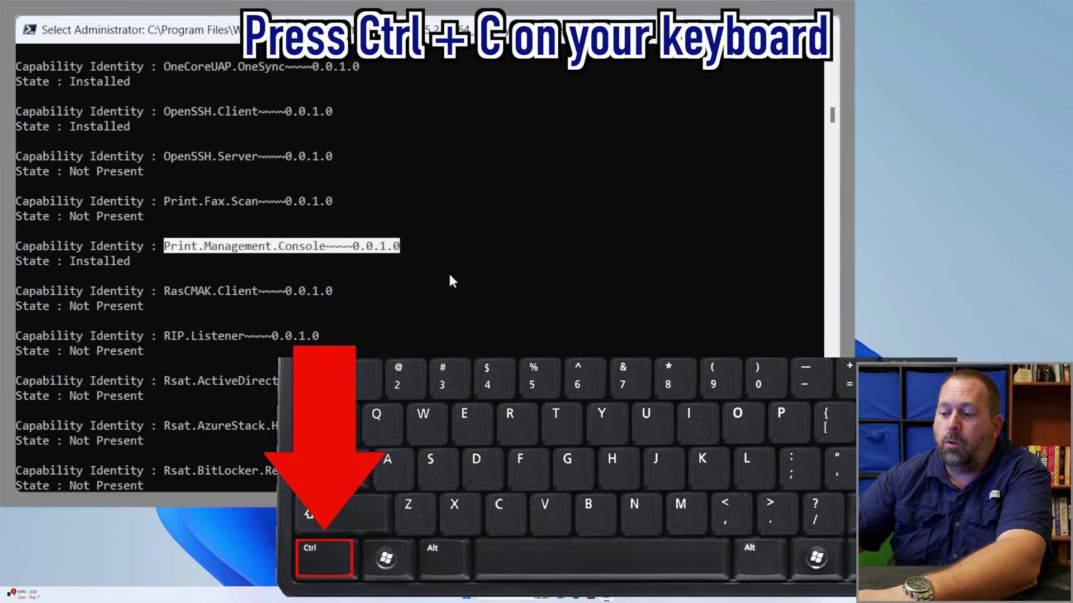
{"action": "key", "text": "ctrl+c"}
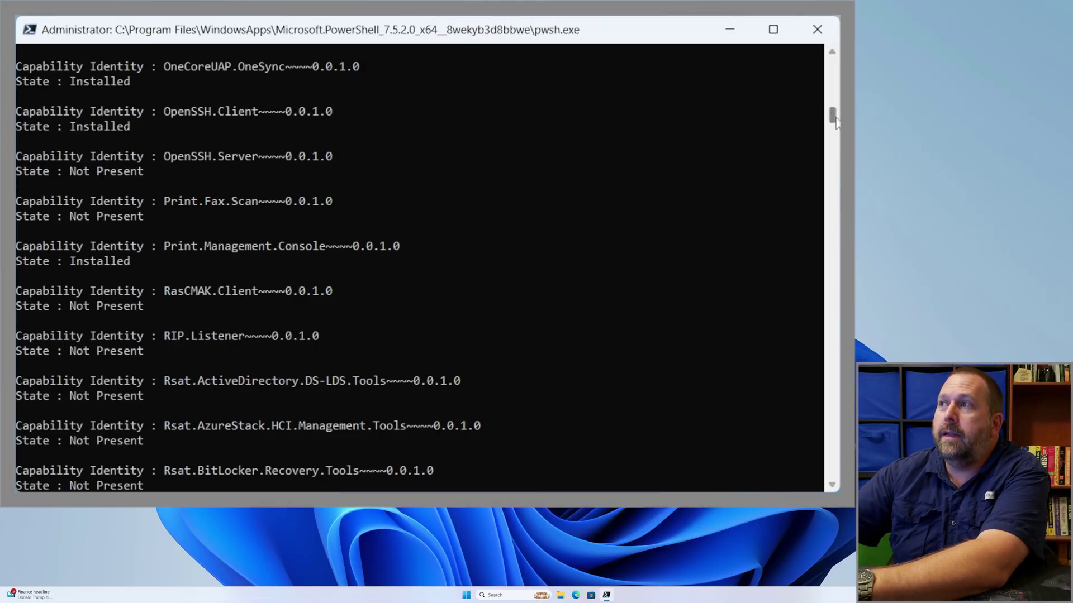
Remove the Print Management console by running DISM /online /Remove-Capability /CapabilityName:Print.Management.Console~~~~0.0.1.0.
{"action": "left_click_drag", "start_coordinate": [832, 124], "coordinate": [814, 138]}
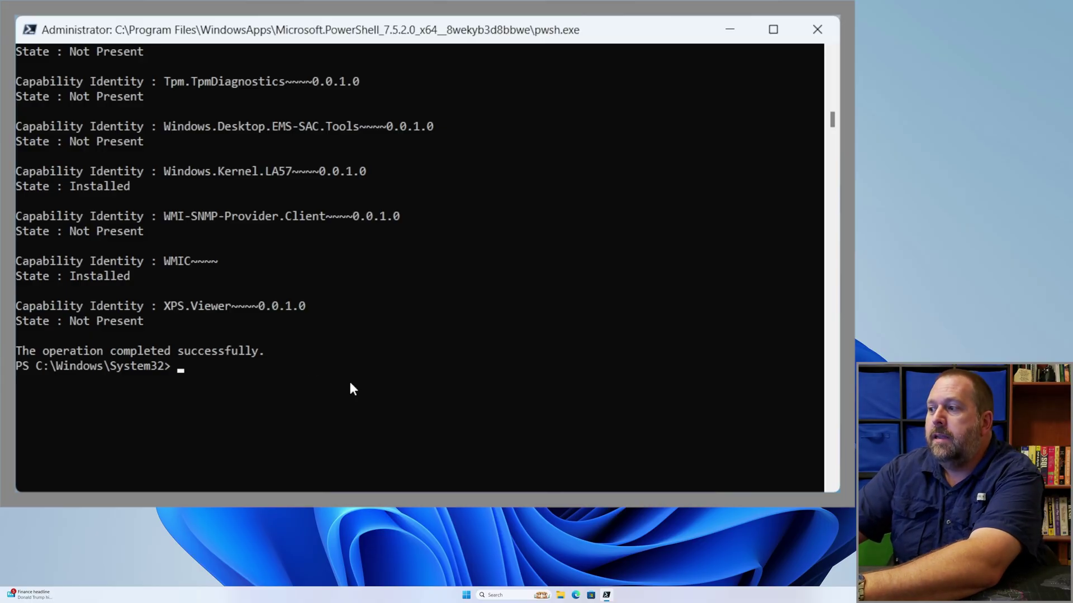
{"action": "type", "text": "DISM"}
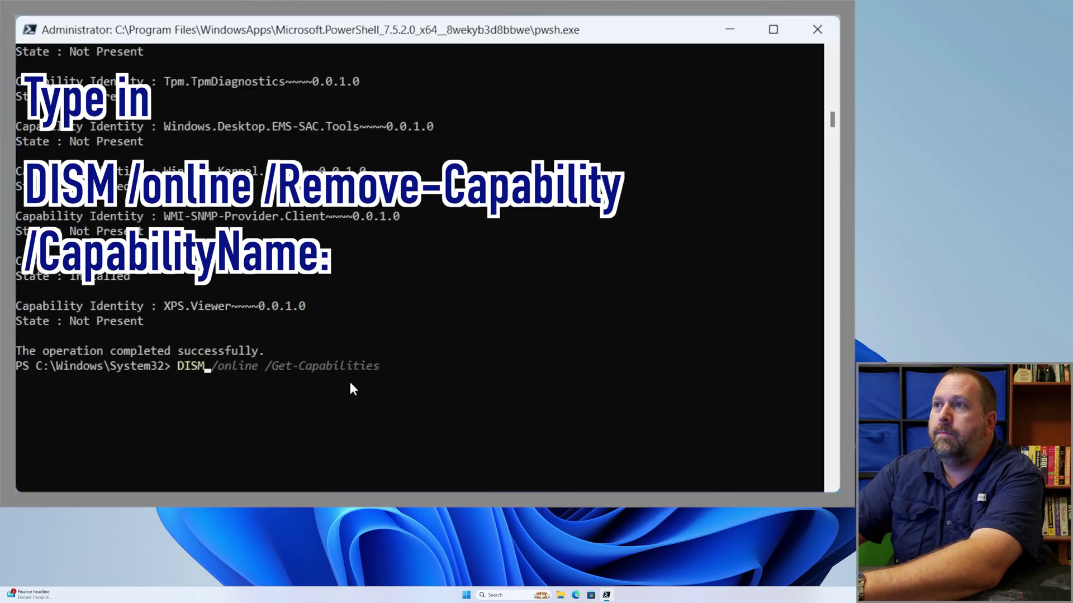
{"action": "type", "text": " /"}
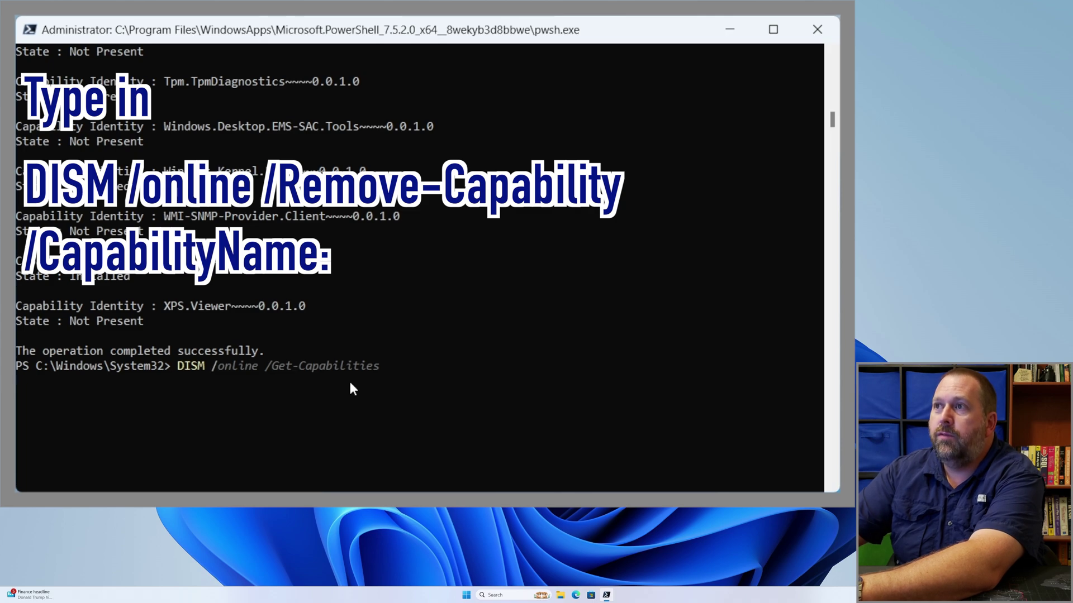
{"action": "type", "text": "online"}
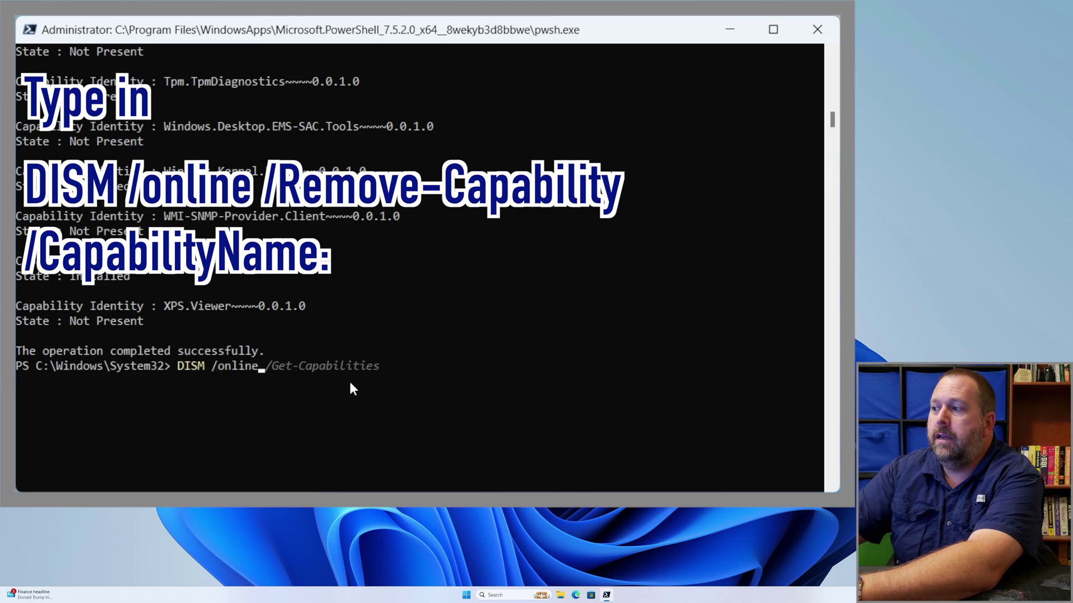
{"action": "type", "text": " /"}
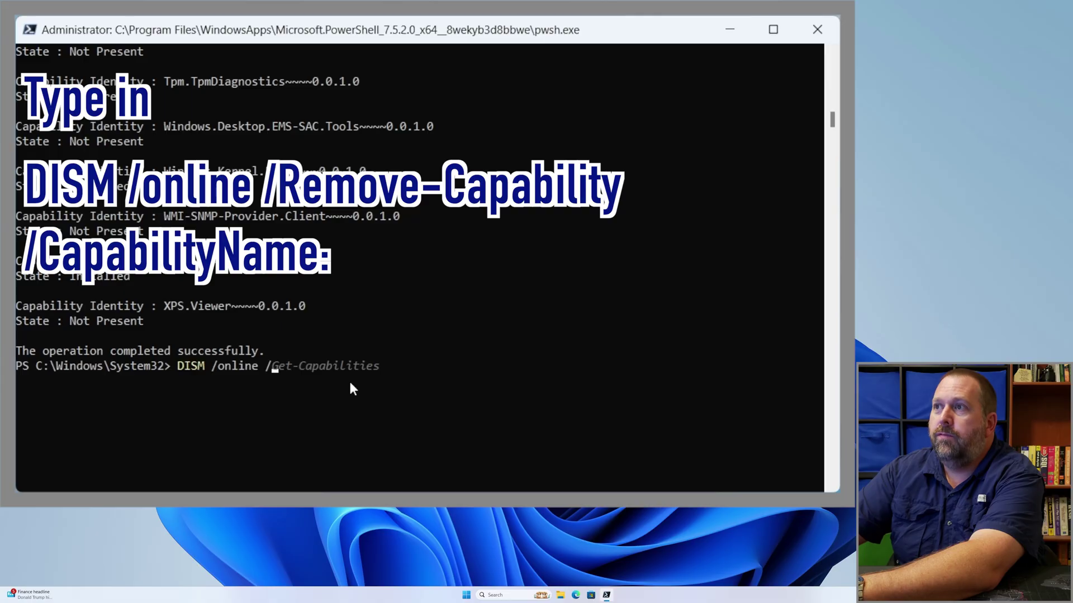
{"action": "type", "text": "Remove"}
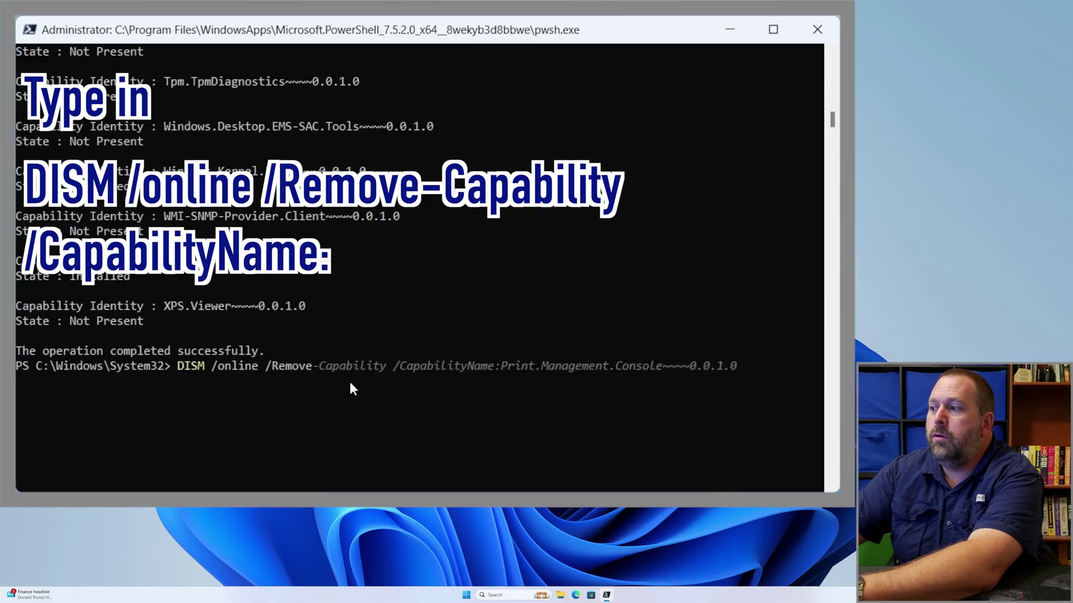
{"action": "type", "text": "-Ca"}
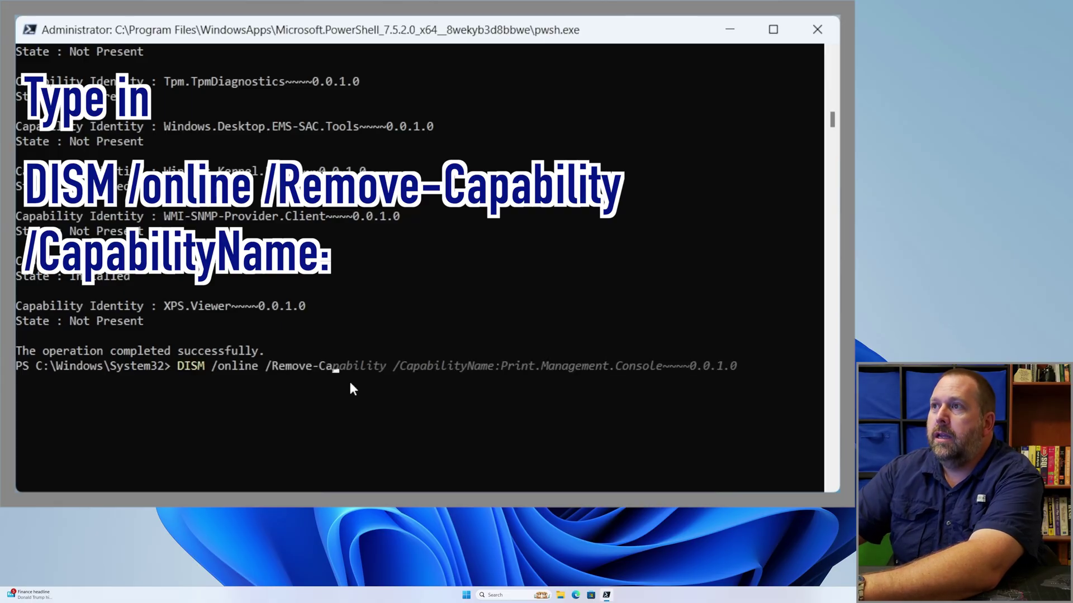
{"action": "type", "text": "pability "}
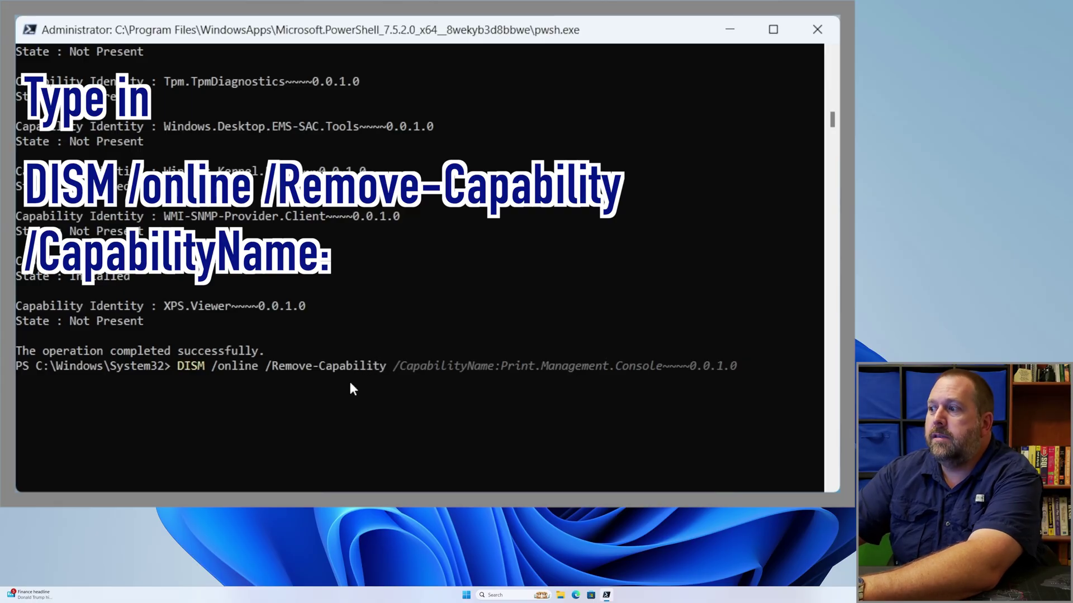
{"action": "type", "text": "/"}
{"action": "type", "text": "Capabi"}
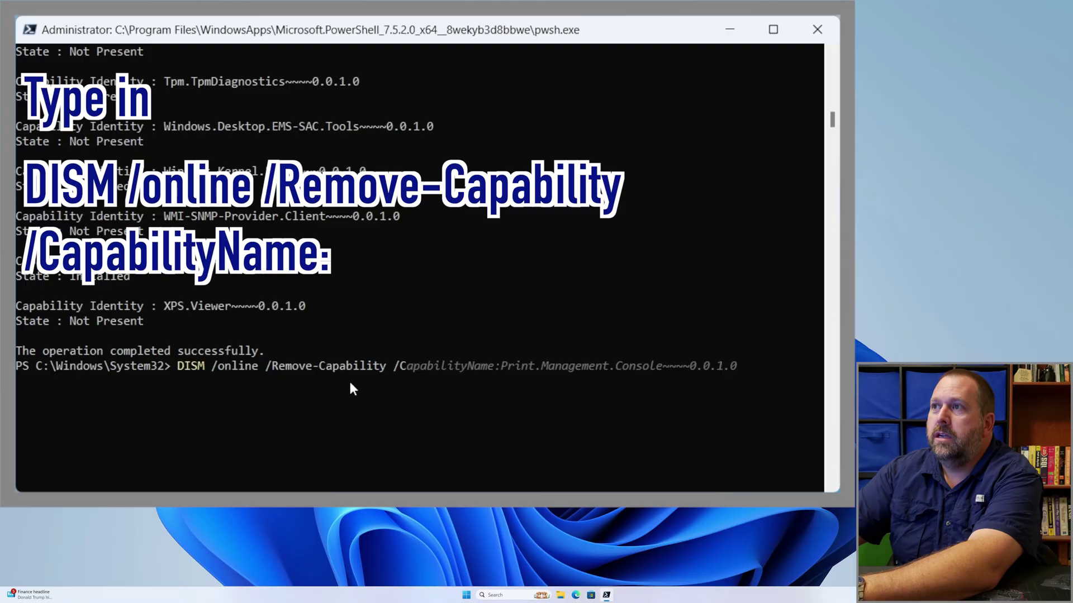
{"action": "type", "text": "lityName"}
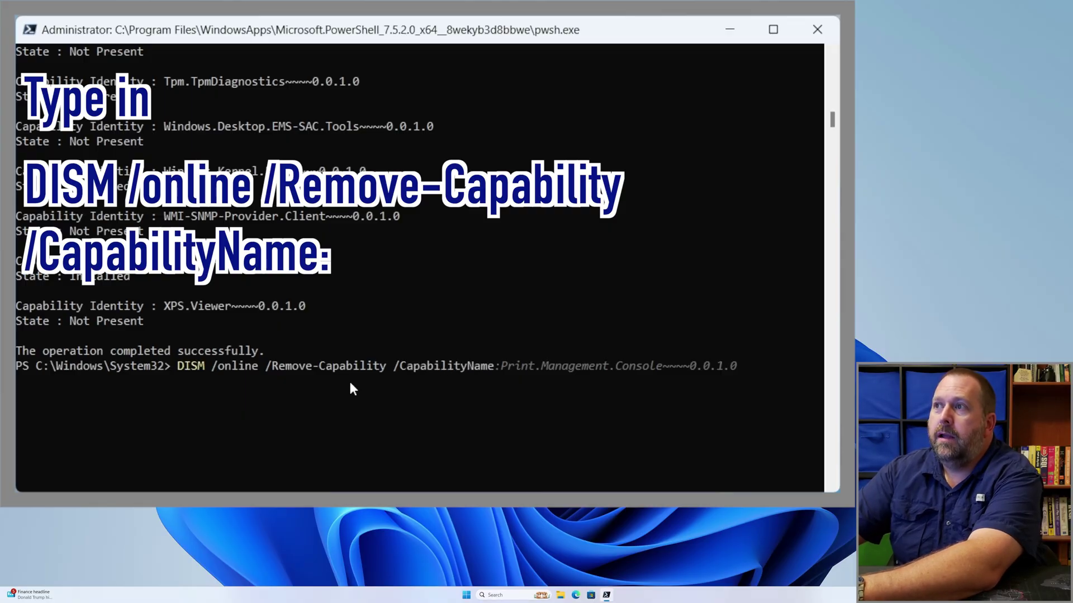
{"action": "type", "text": ":"}
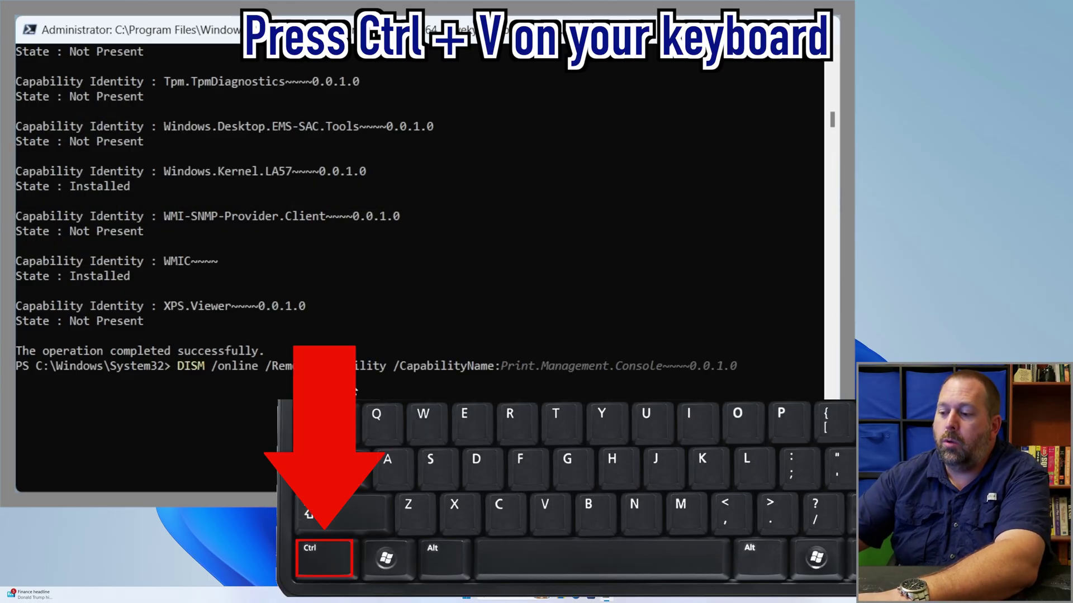
{"action": "type", "text": "Print.Management.Console~~~~0.0.1.0"}
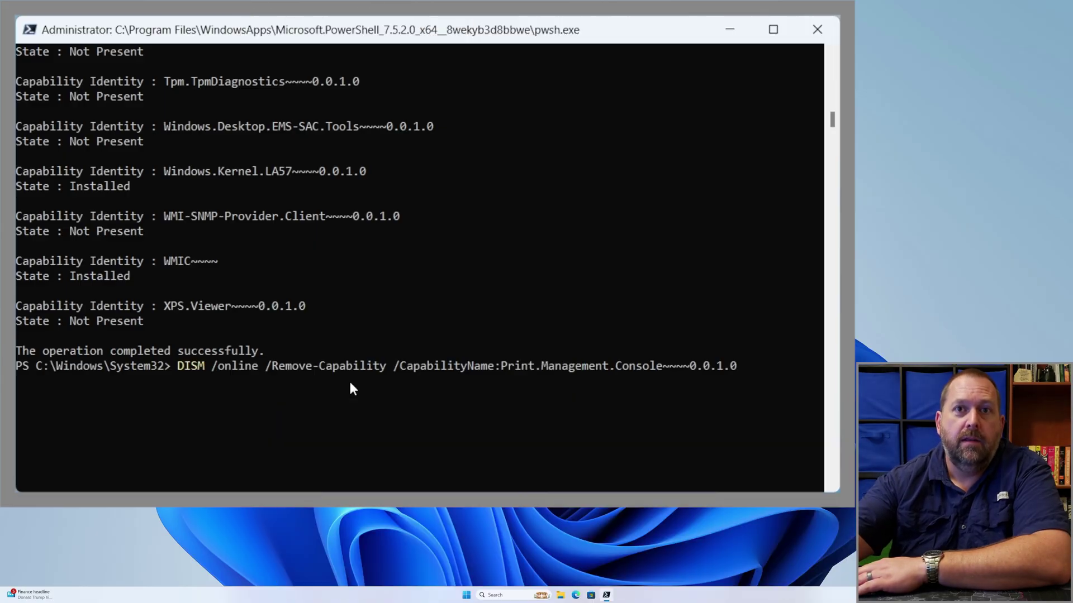
{"action": "key", "text": "Return"}
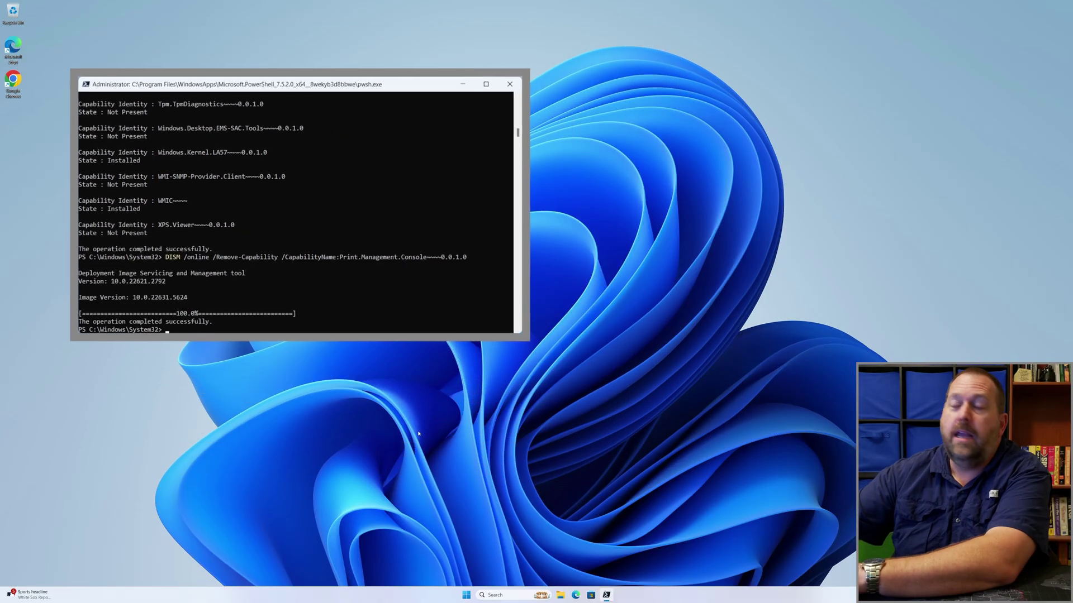
Search Windows for "print management" to check whether the console is still installed.
{"action": "left_click", "coordinate": [467, 595]}
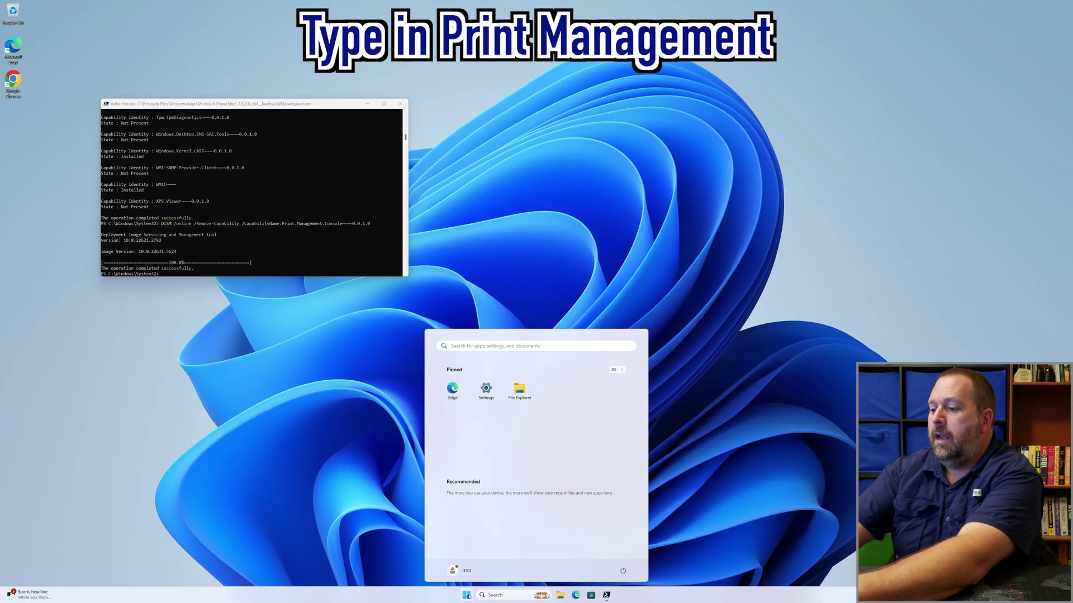
{"action": "type", "text": "print"}
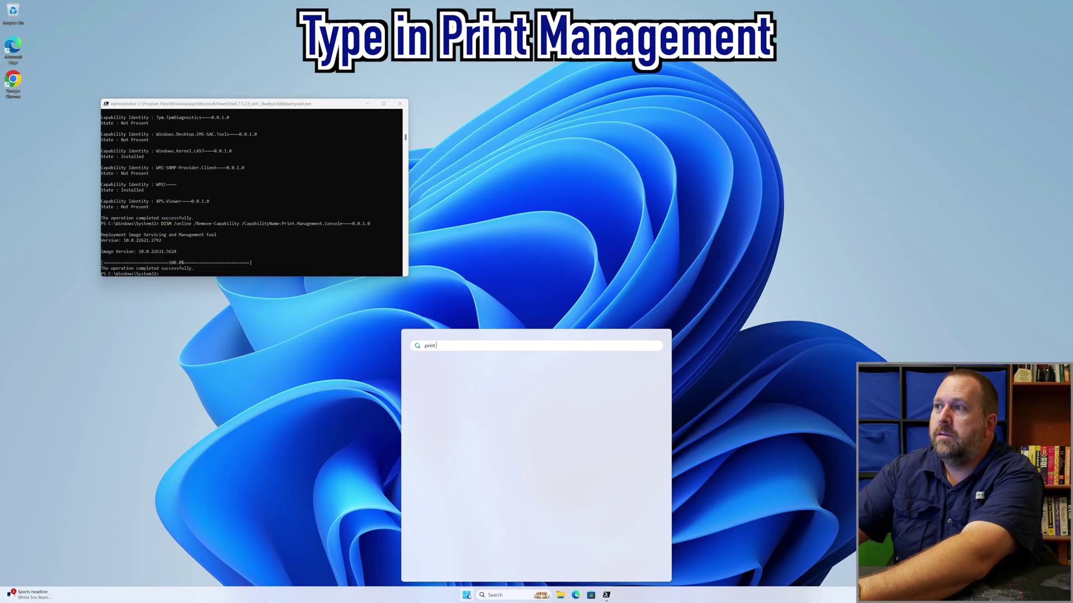
{"action": "type", "text": " management"}
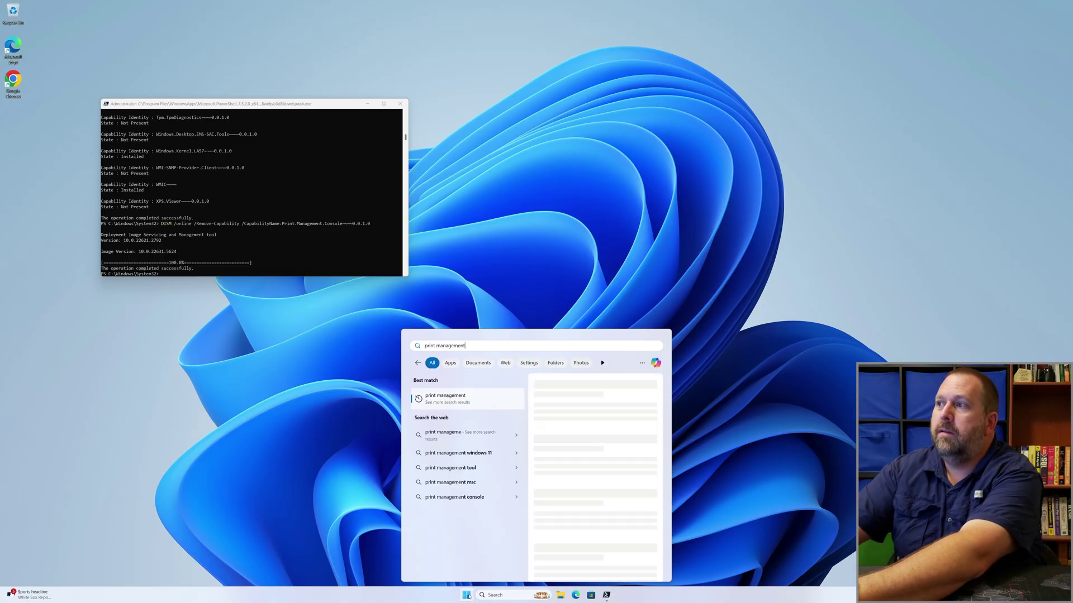